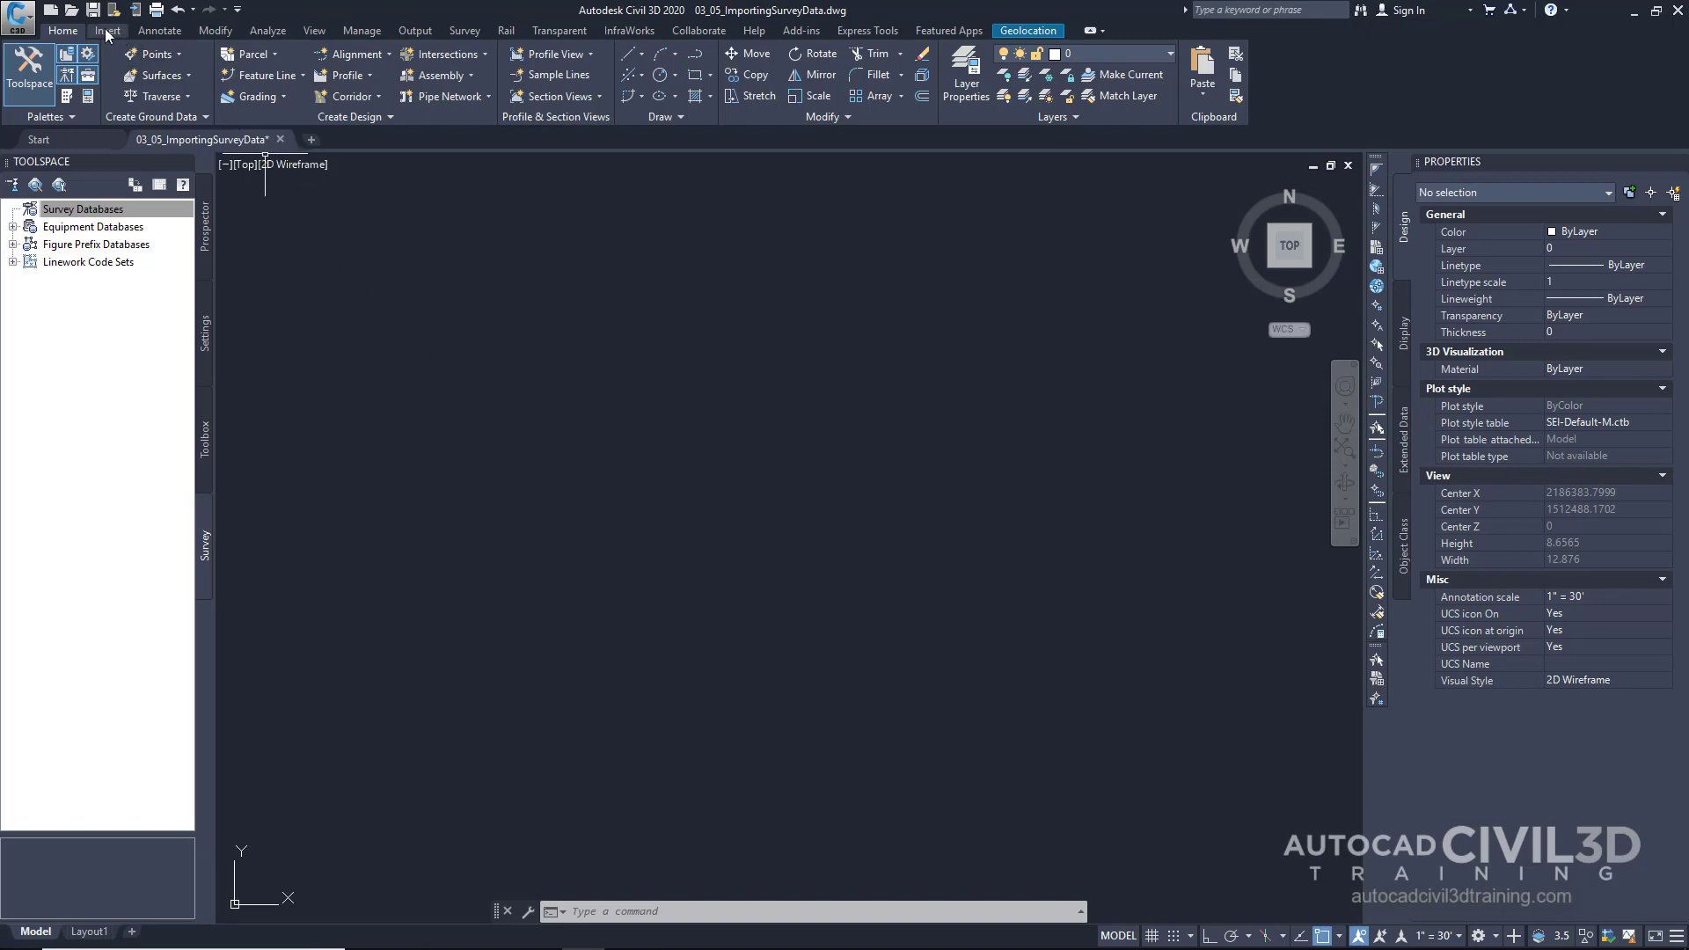
click(107, 31)
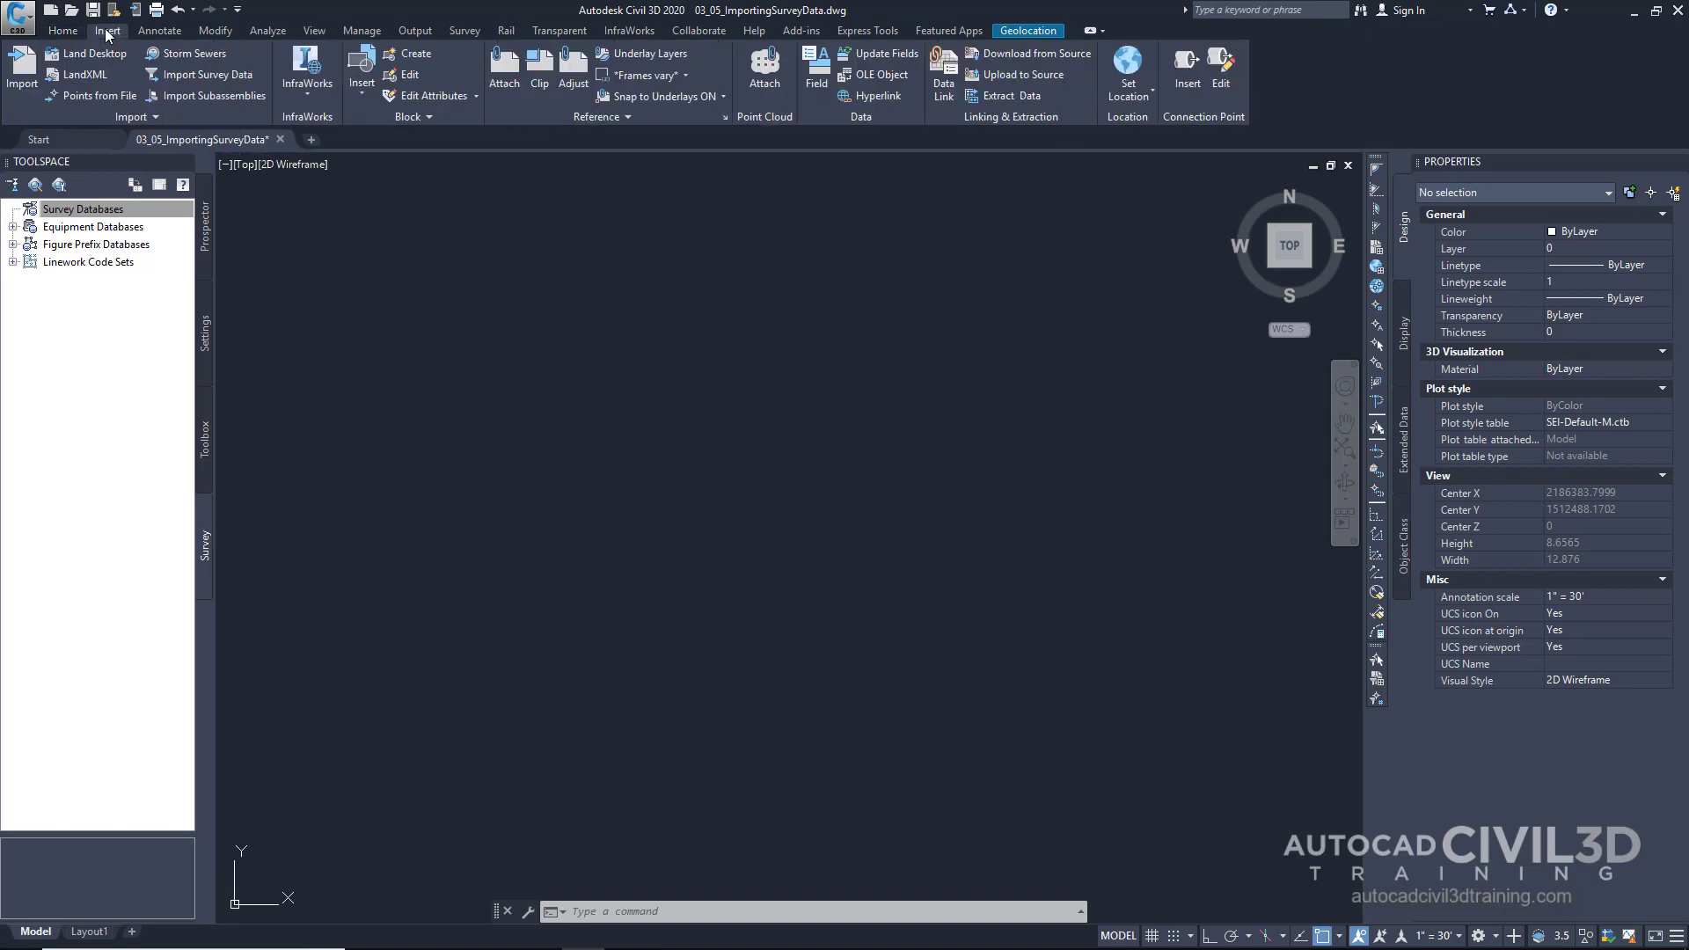
click(232, 78)
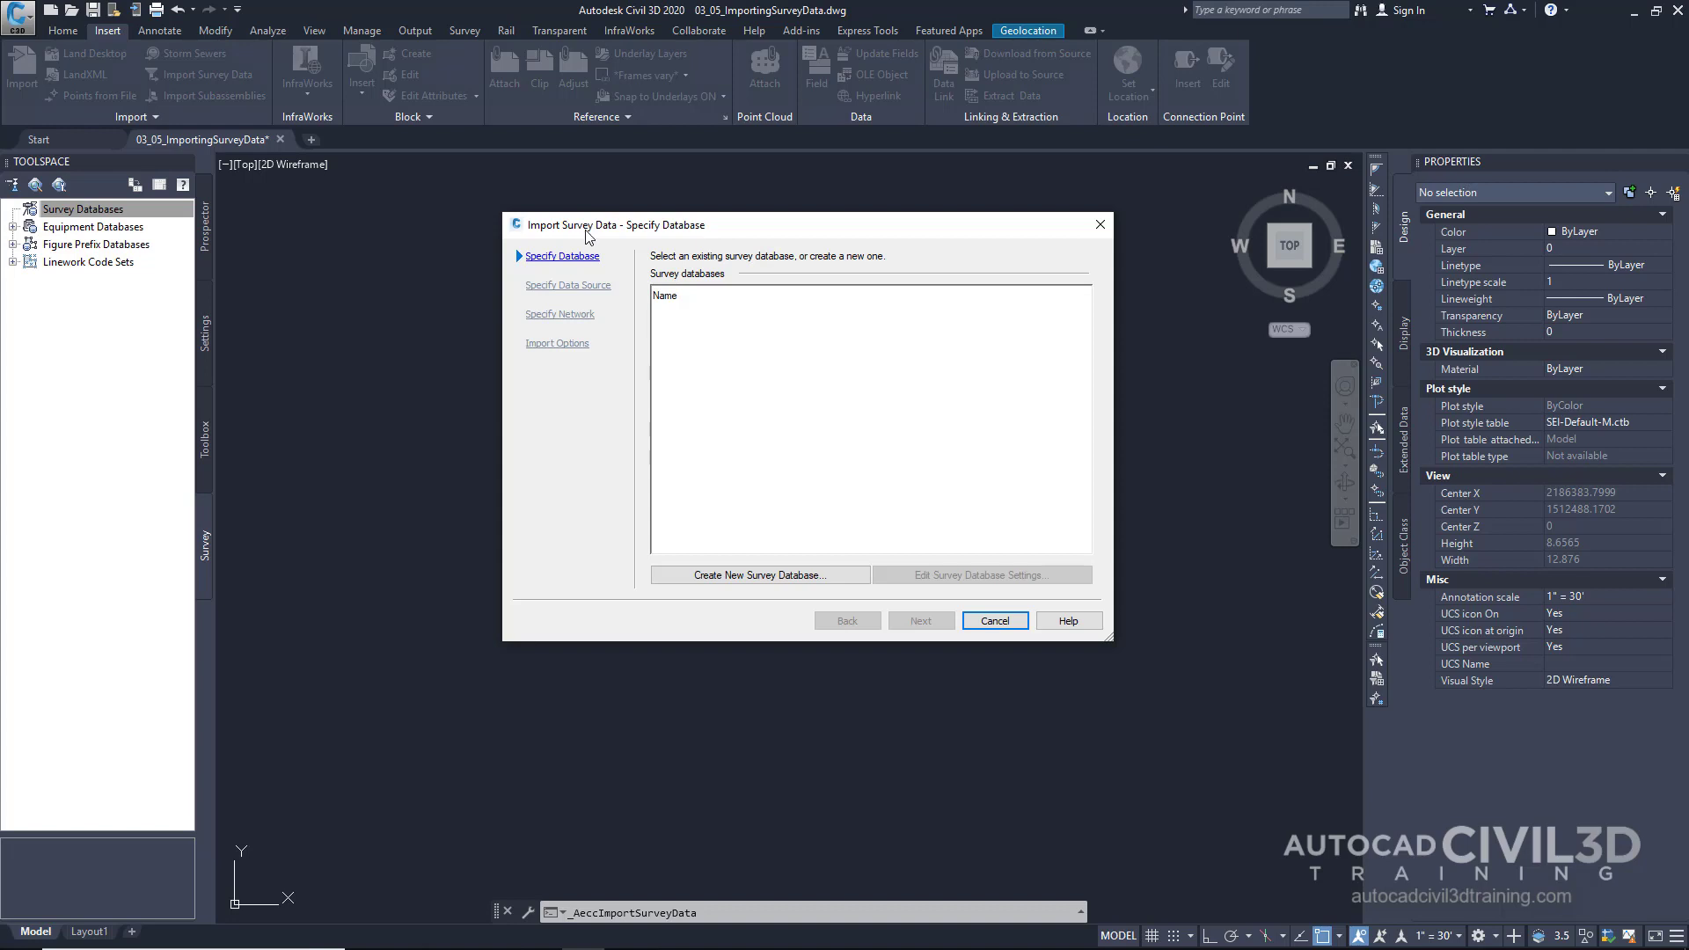
click(996, 621)
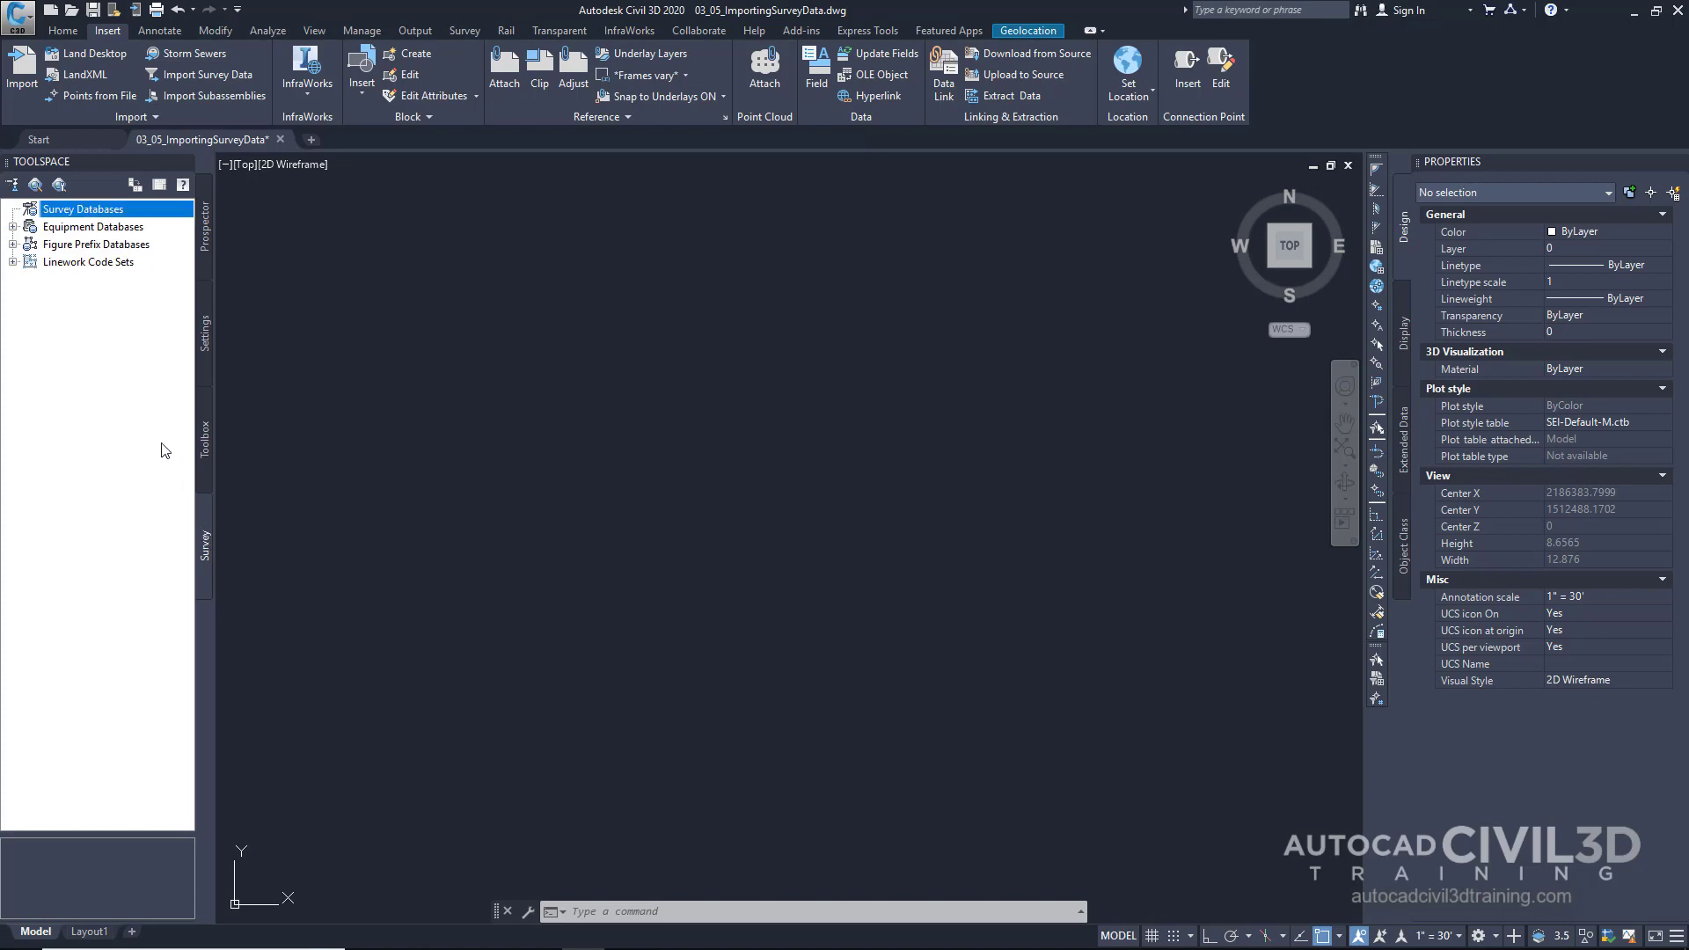
Set the survey databases' working folder to Civil 3D Projects in the public Autodesk documents.
right_click(100, 211)
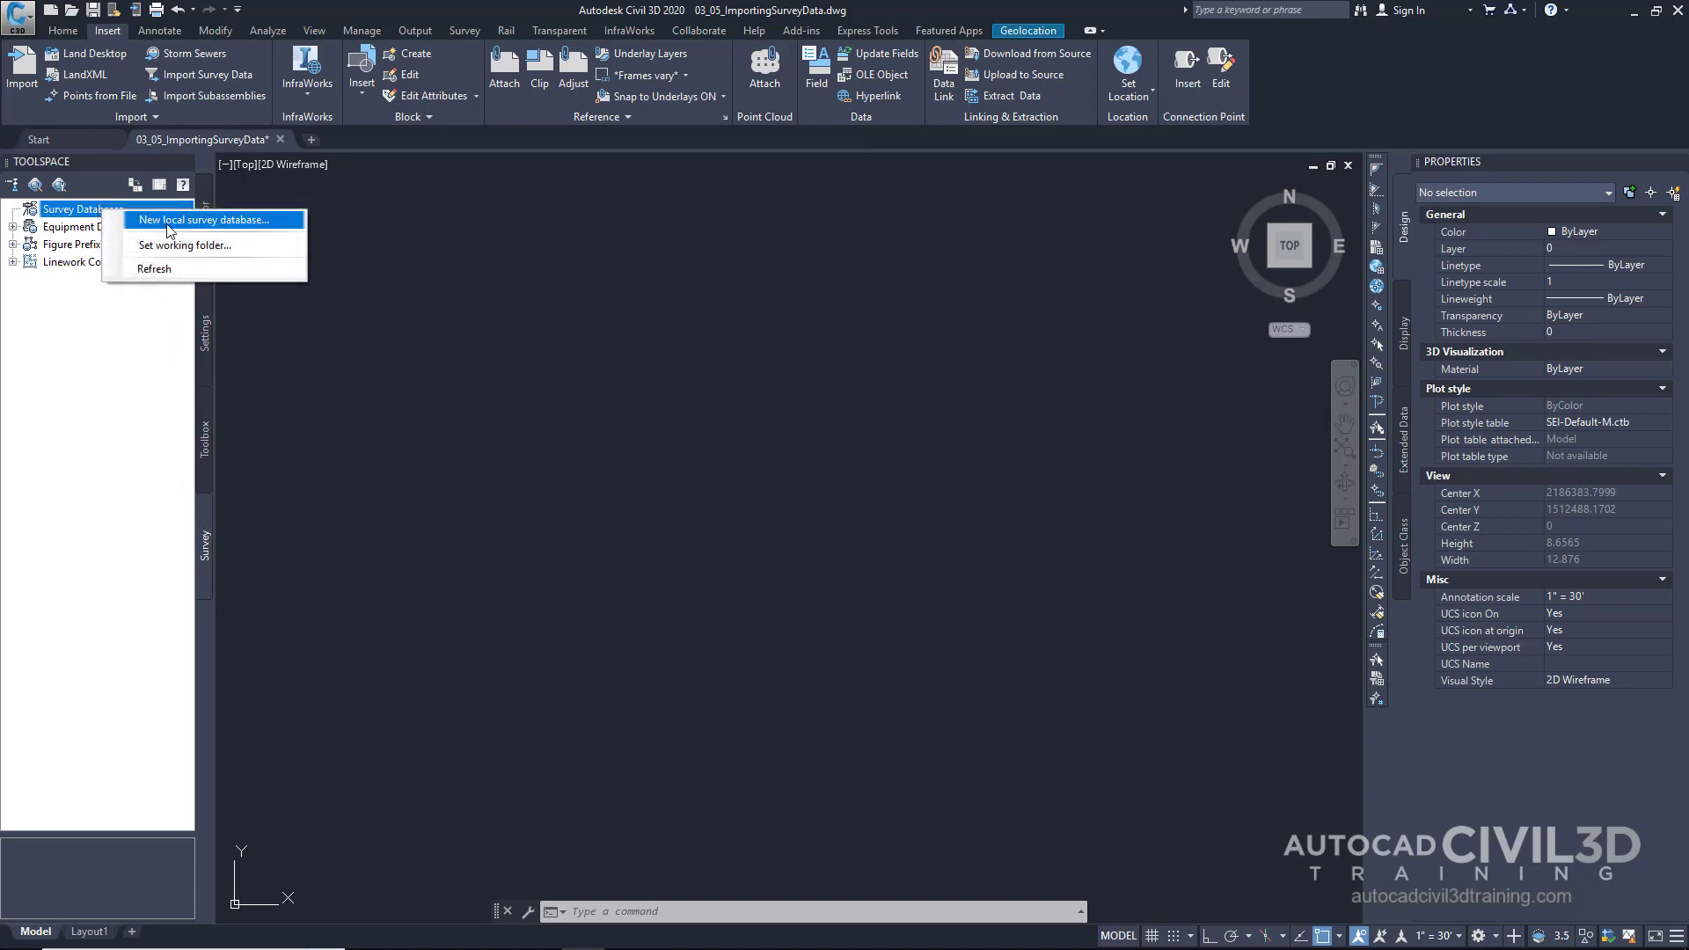
click(195, 248)
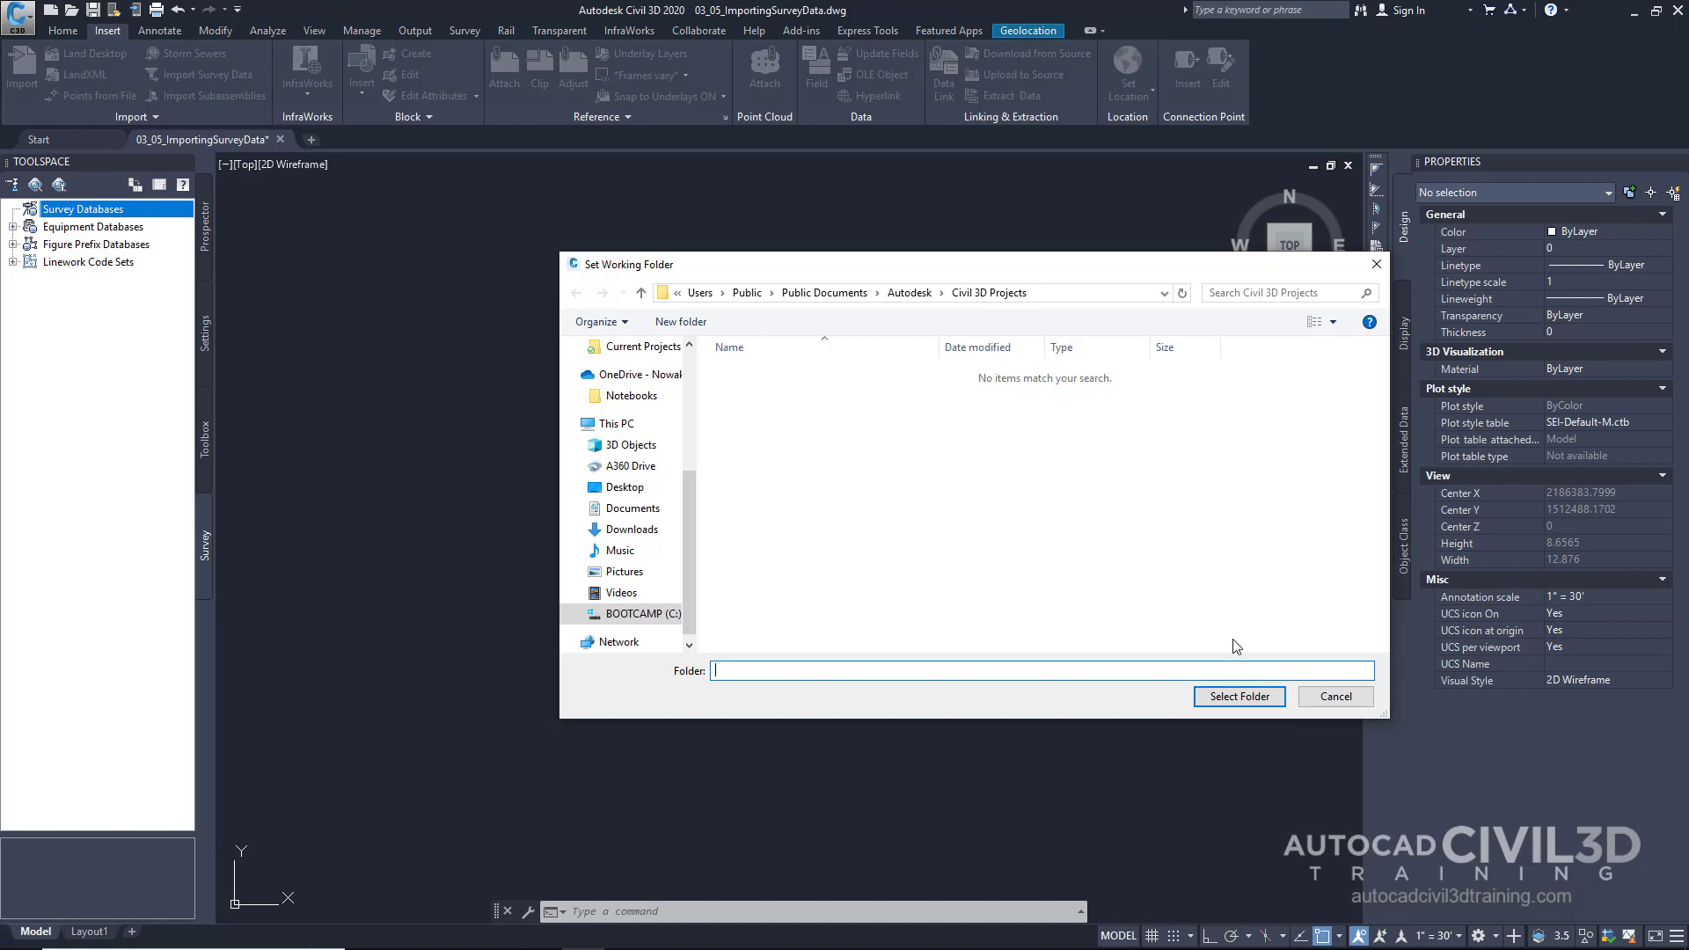
click(1241, 696)
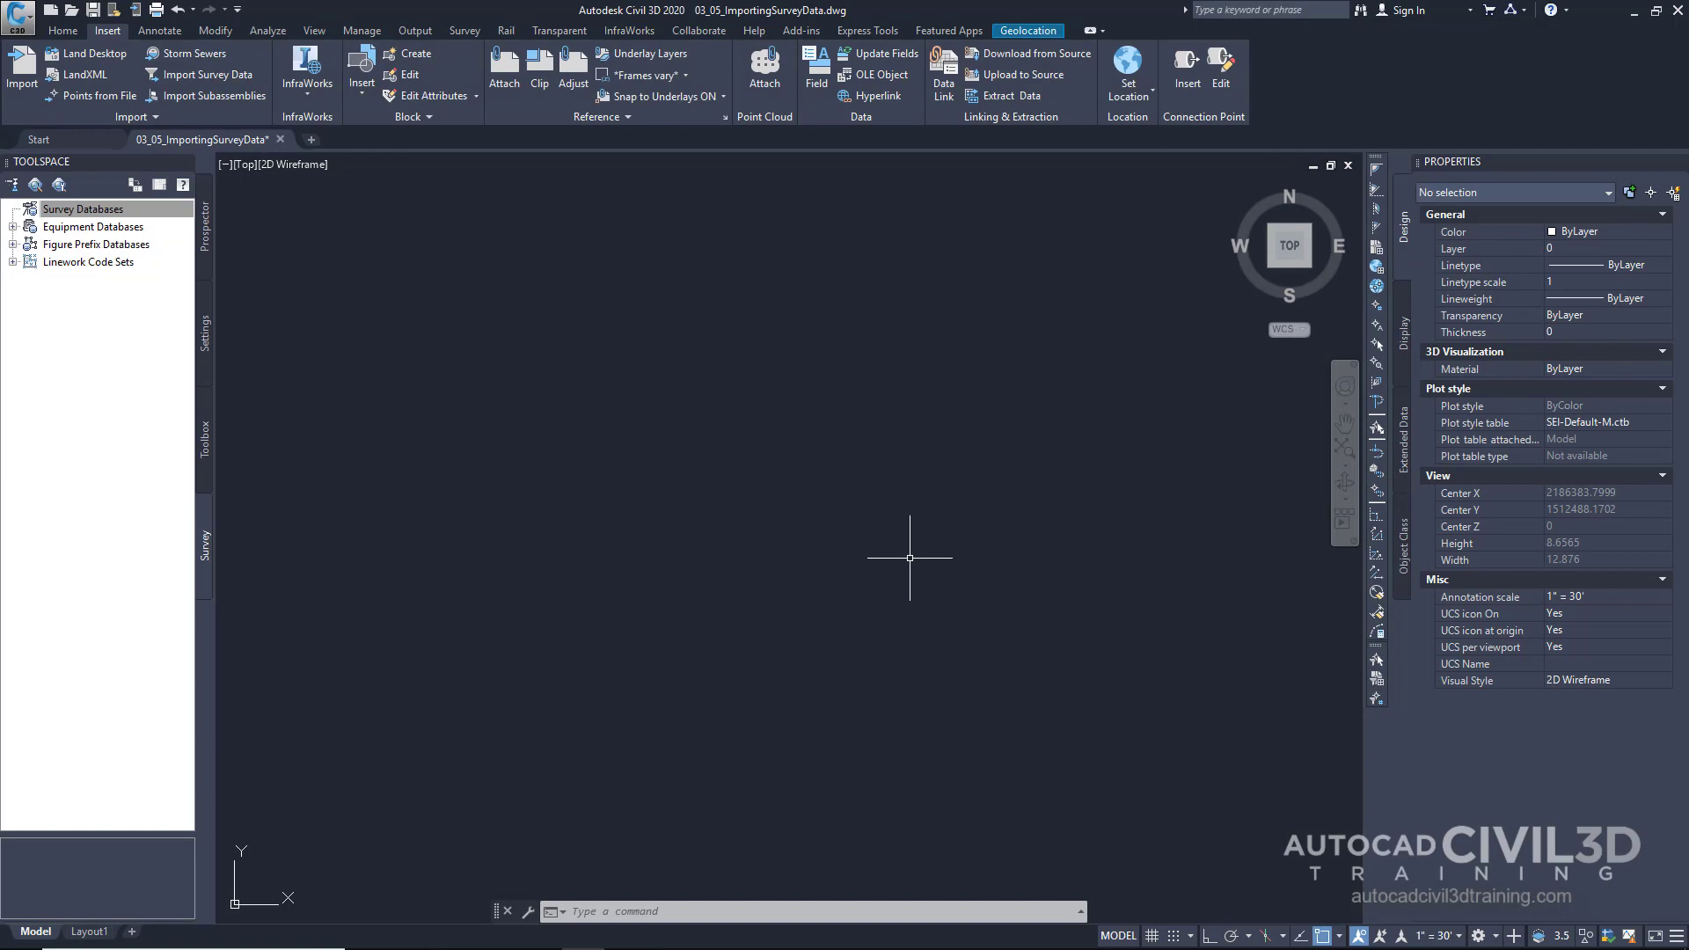
Create a new local survey database named Civil3DExample.
right_click(106, 213)
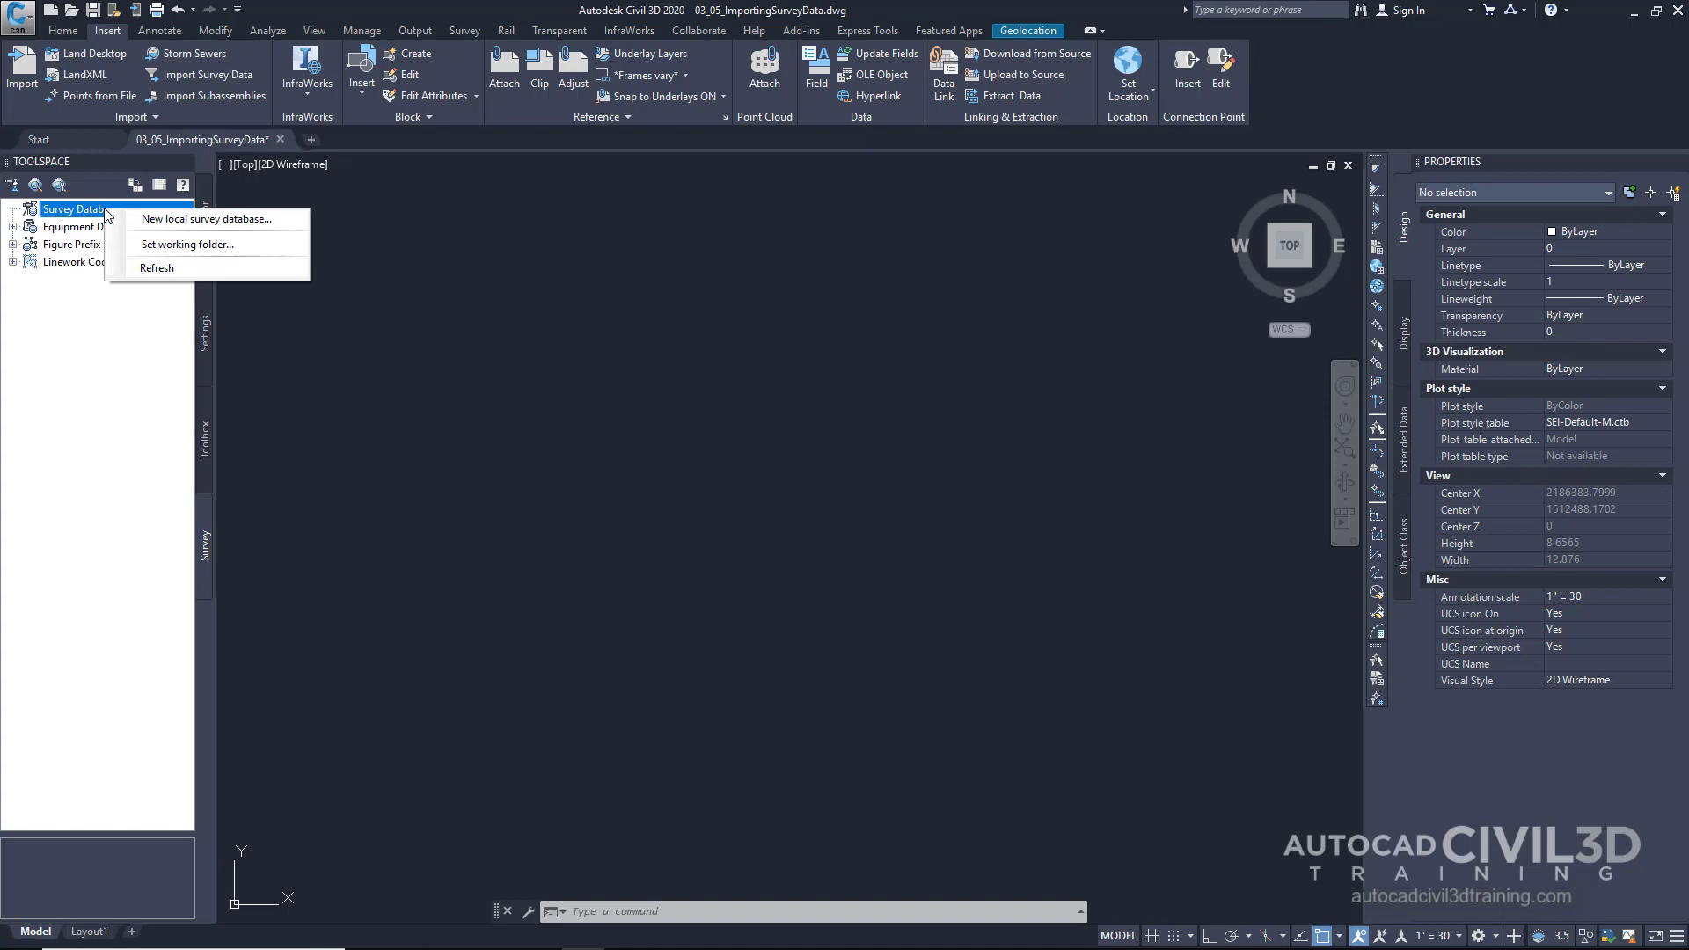
click(159, 220)
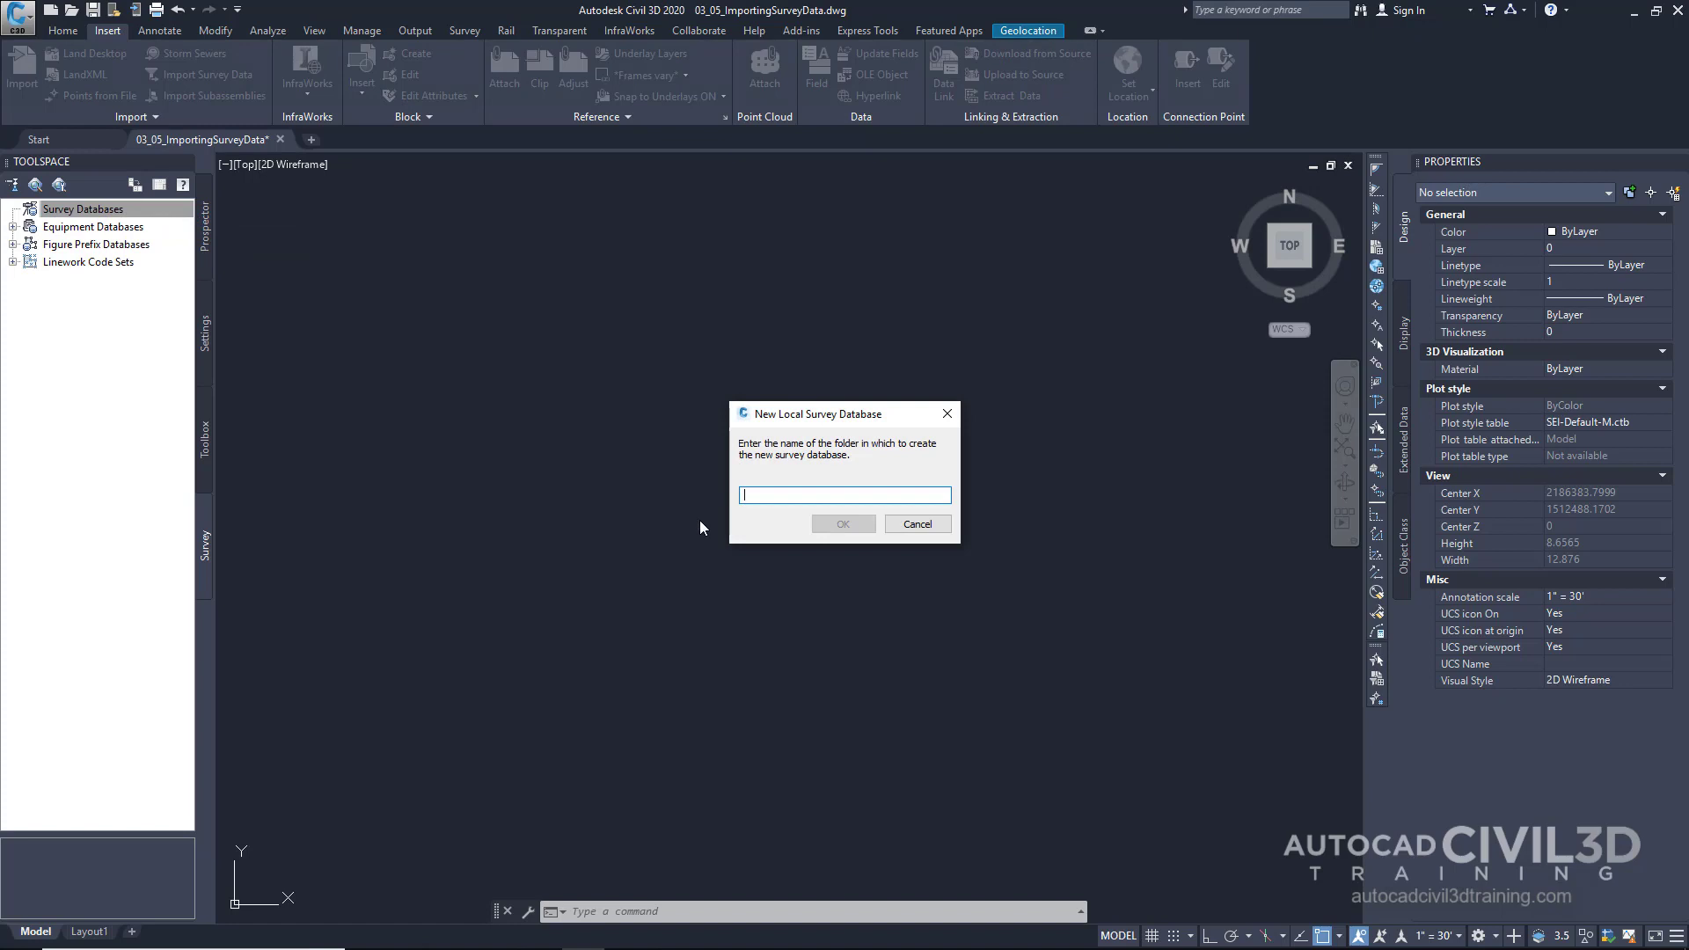
text(Civil3DExample)
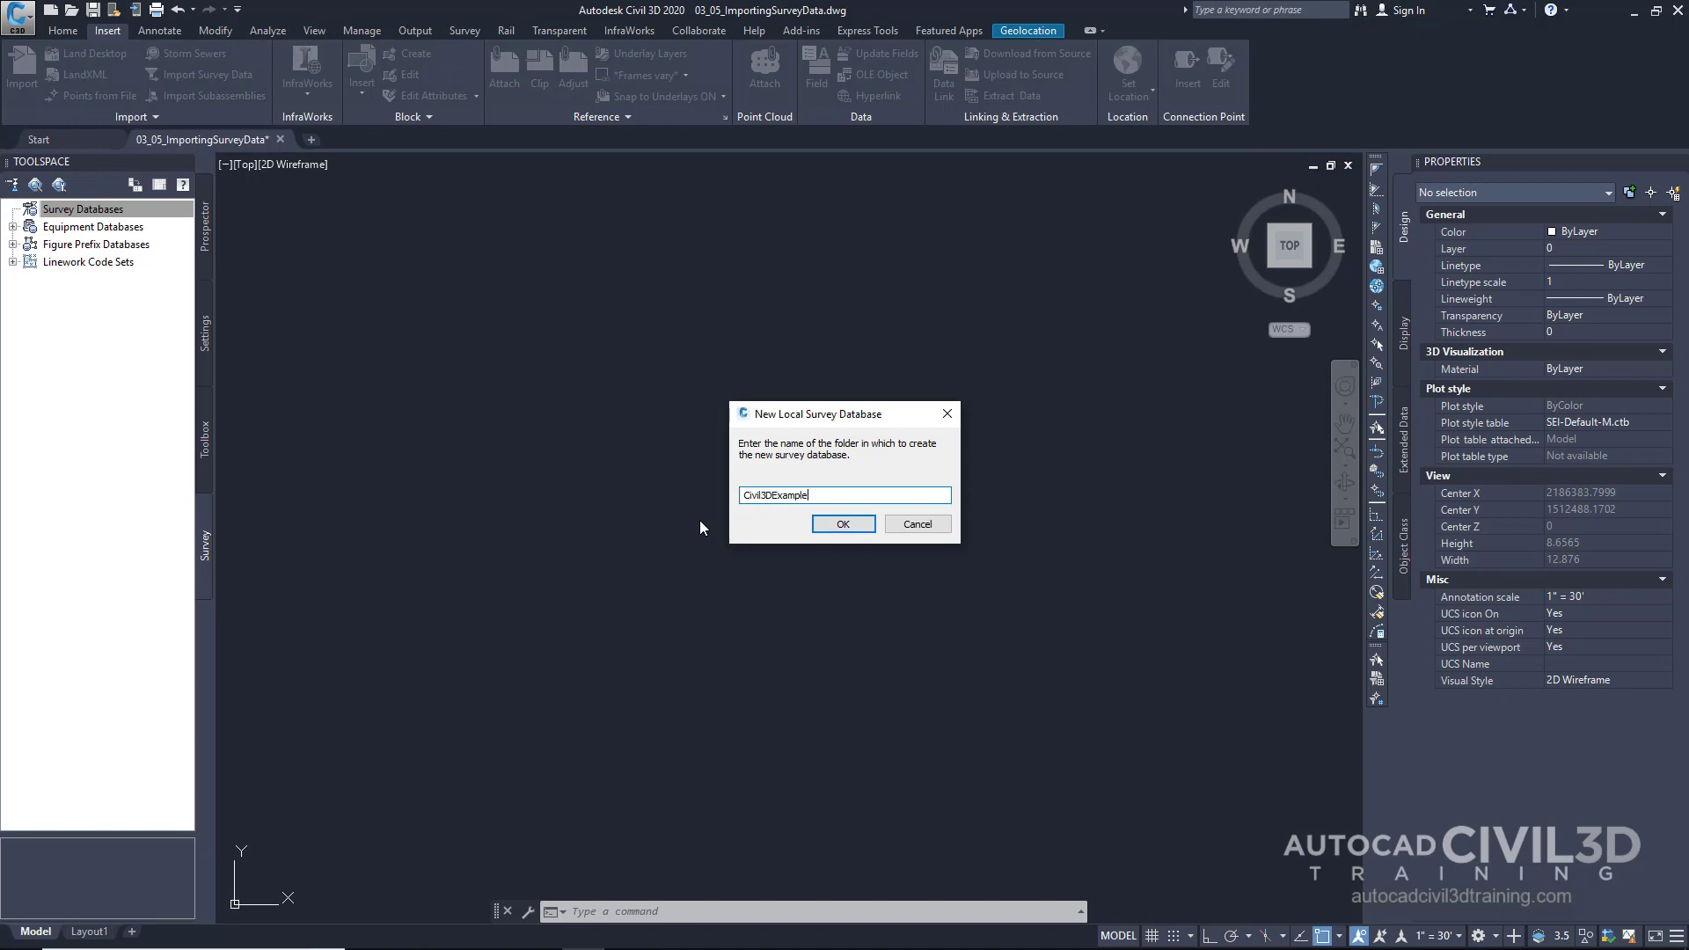
click(842, 524)
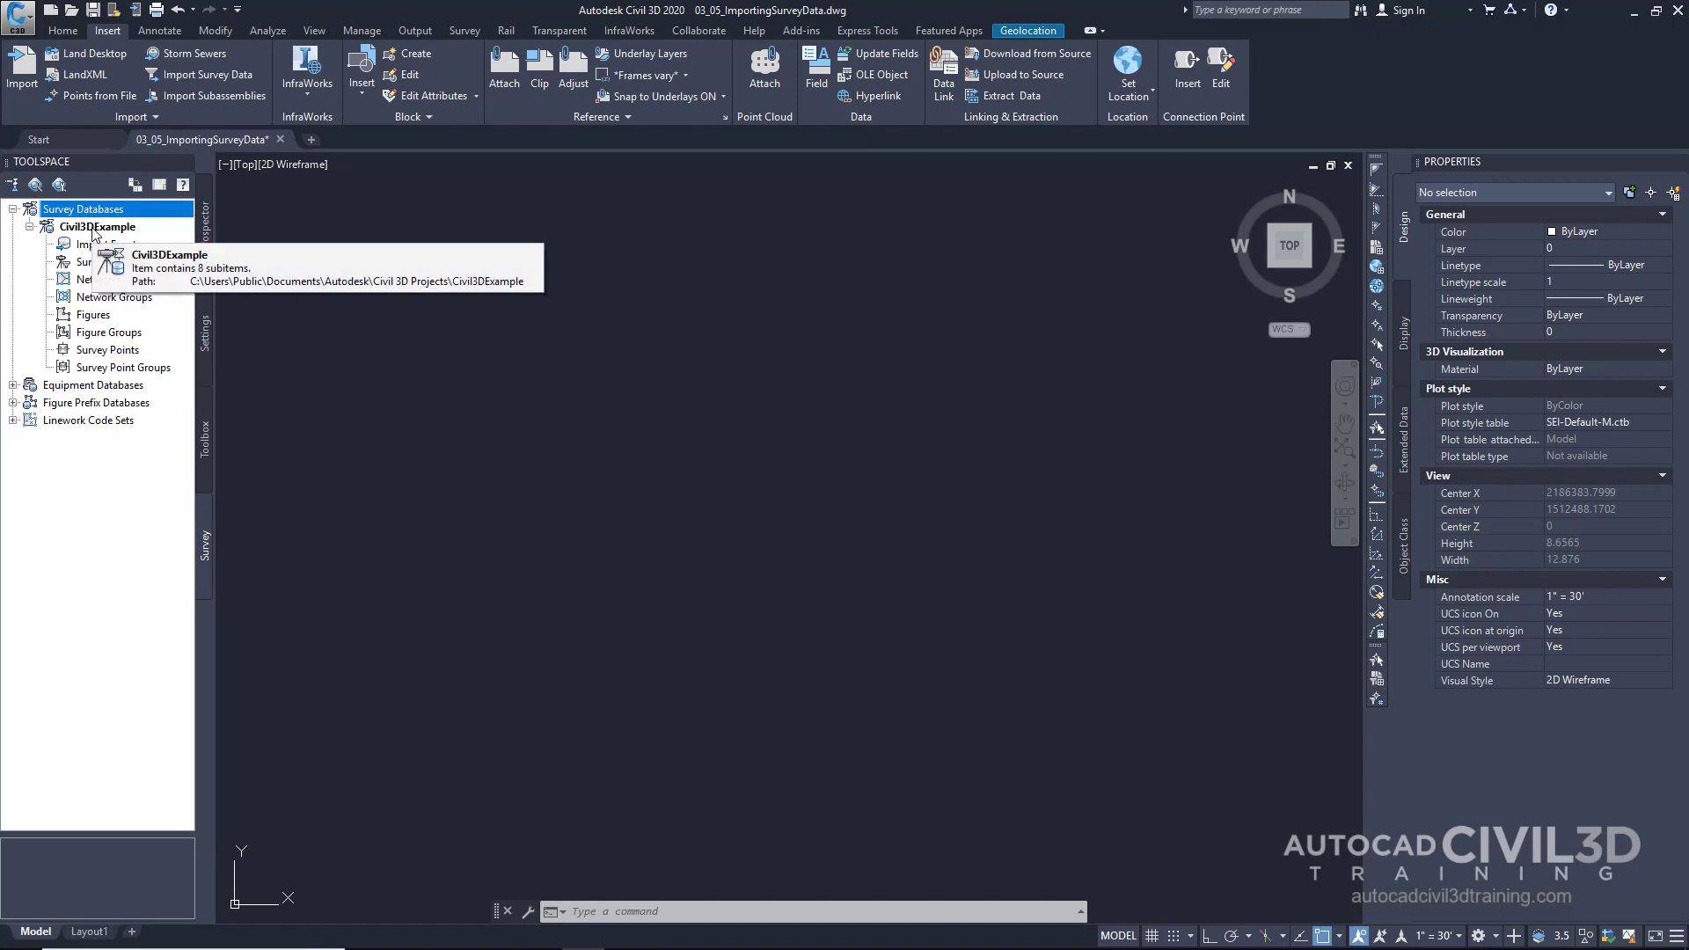
Set the Civil3DExample database's coordinate zone to NAD83 Georgia State Planes, West Zone, US Foot from the USA, Georgia category, and accept the settings.
right_click(95, 231)
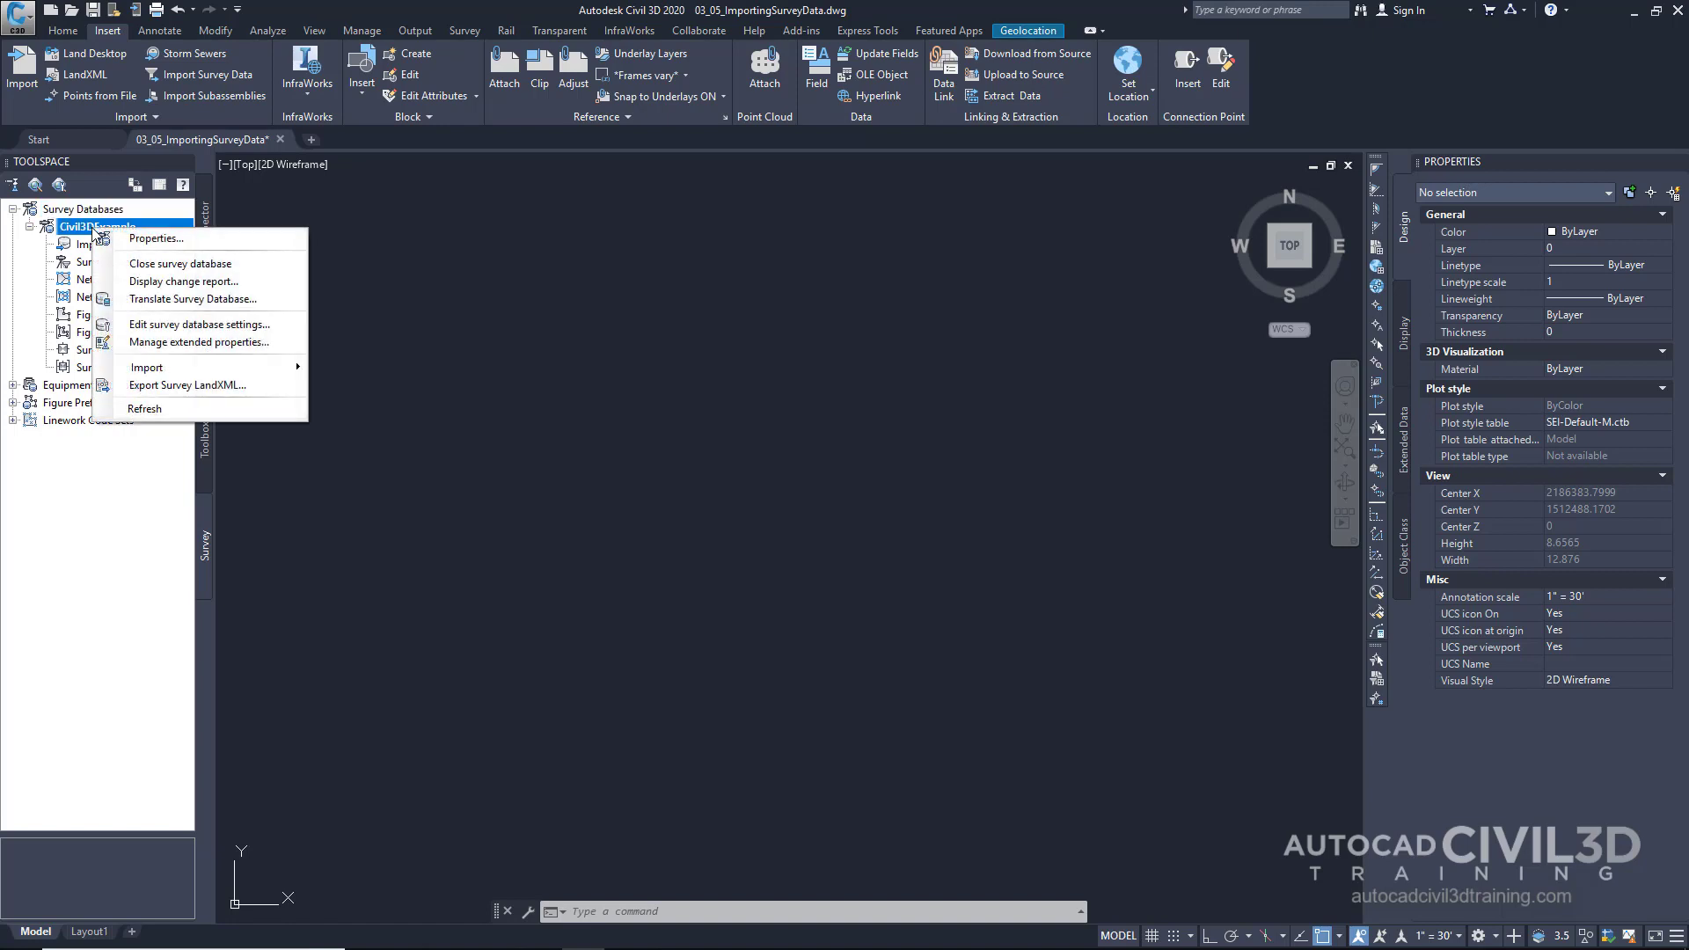
click(239, 328)
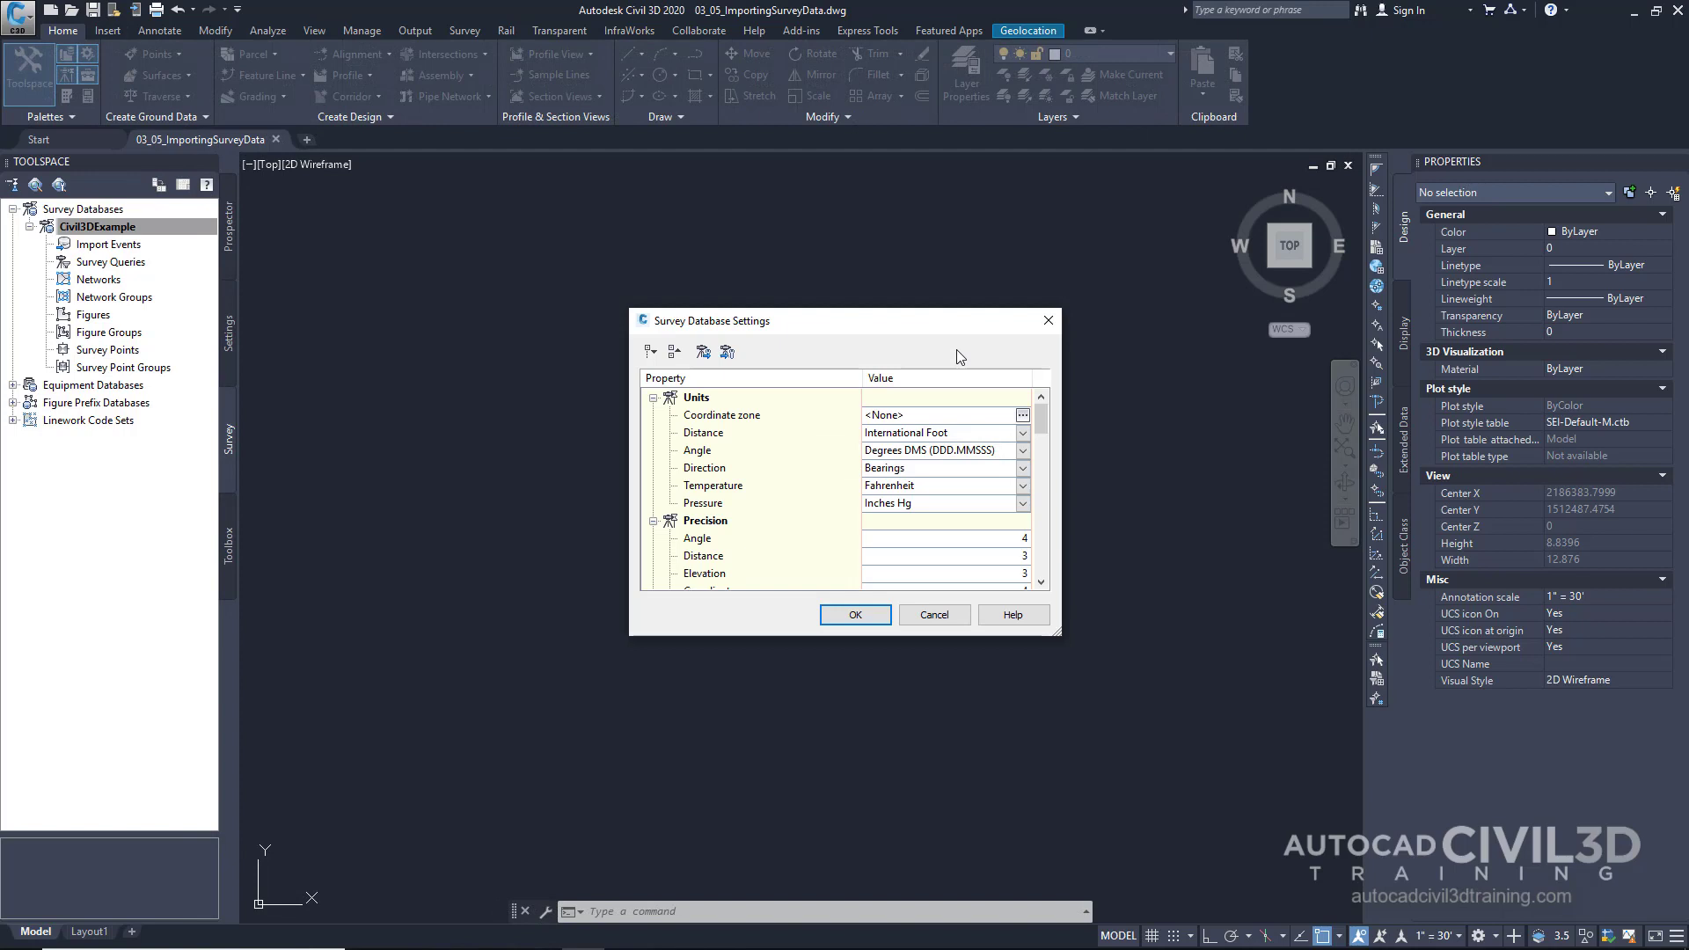
click(1022, 417)
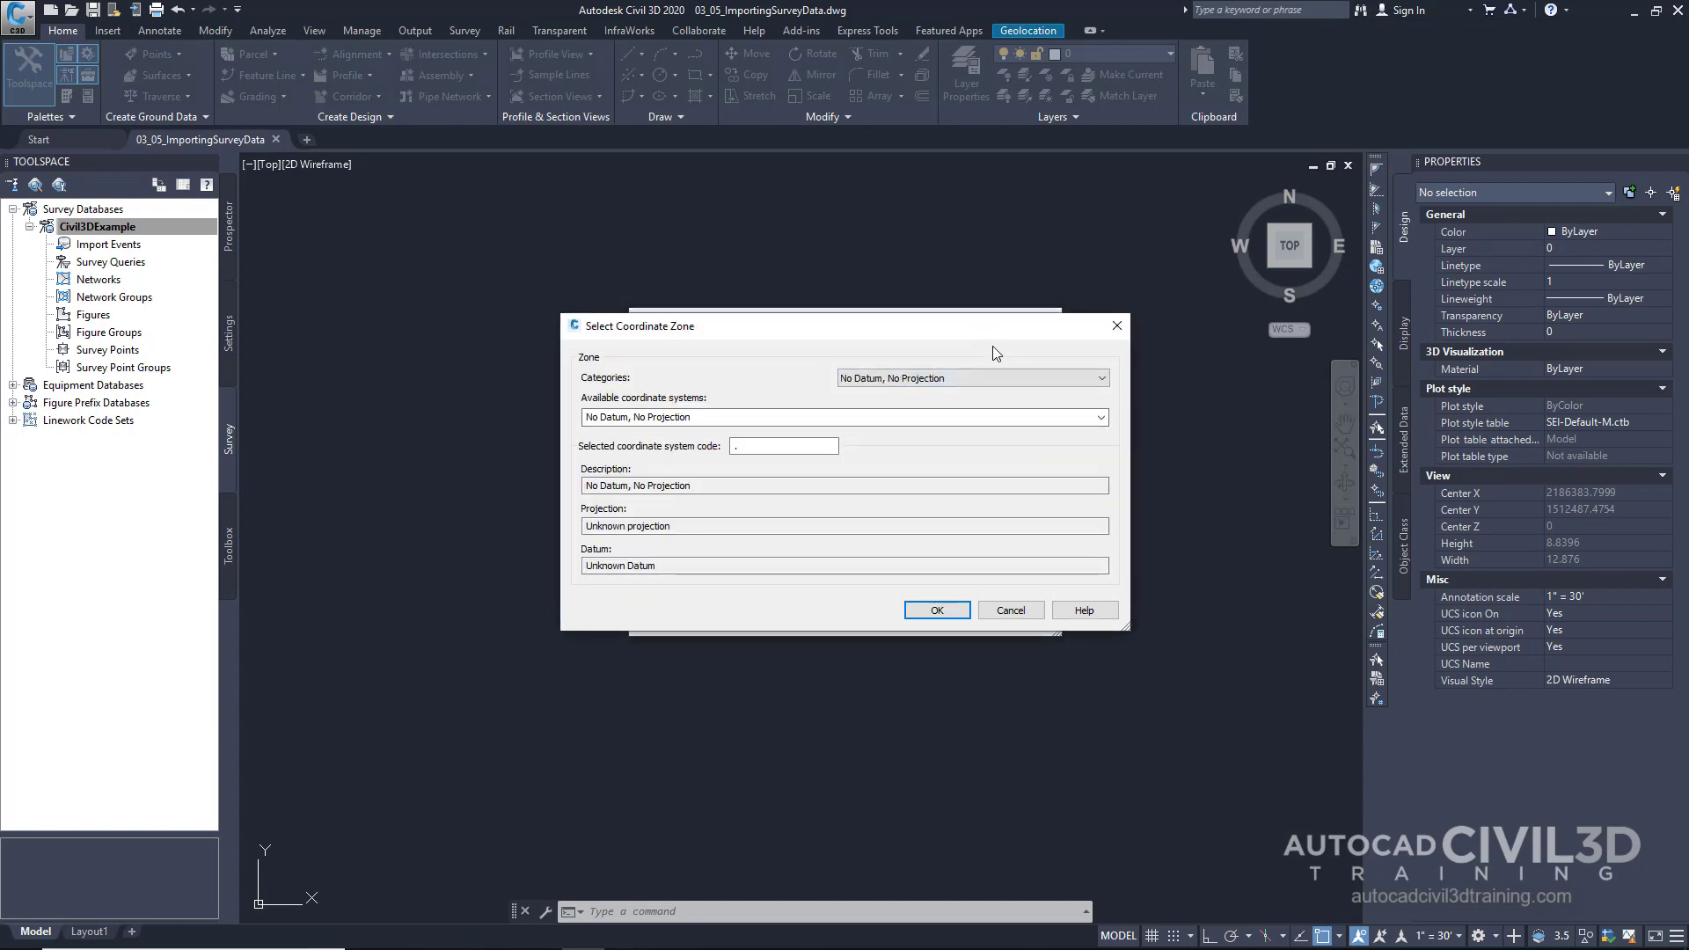
click(1033, 384)
drag(1104, 419, 1135, 619)
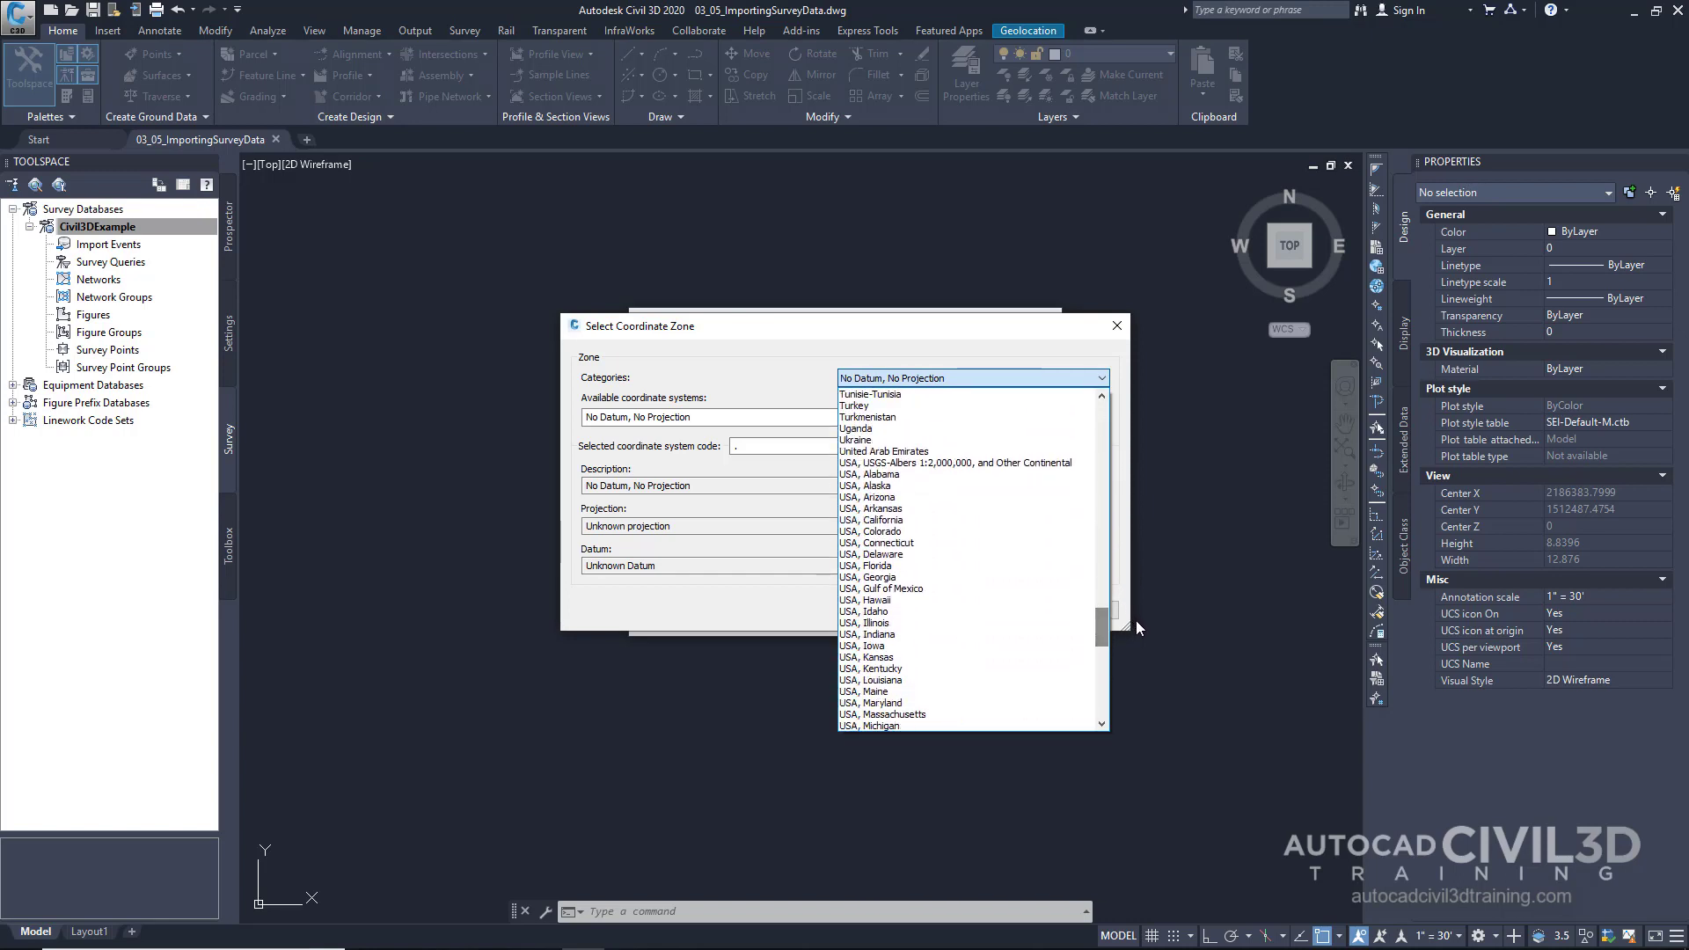
click(950, 577)
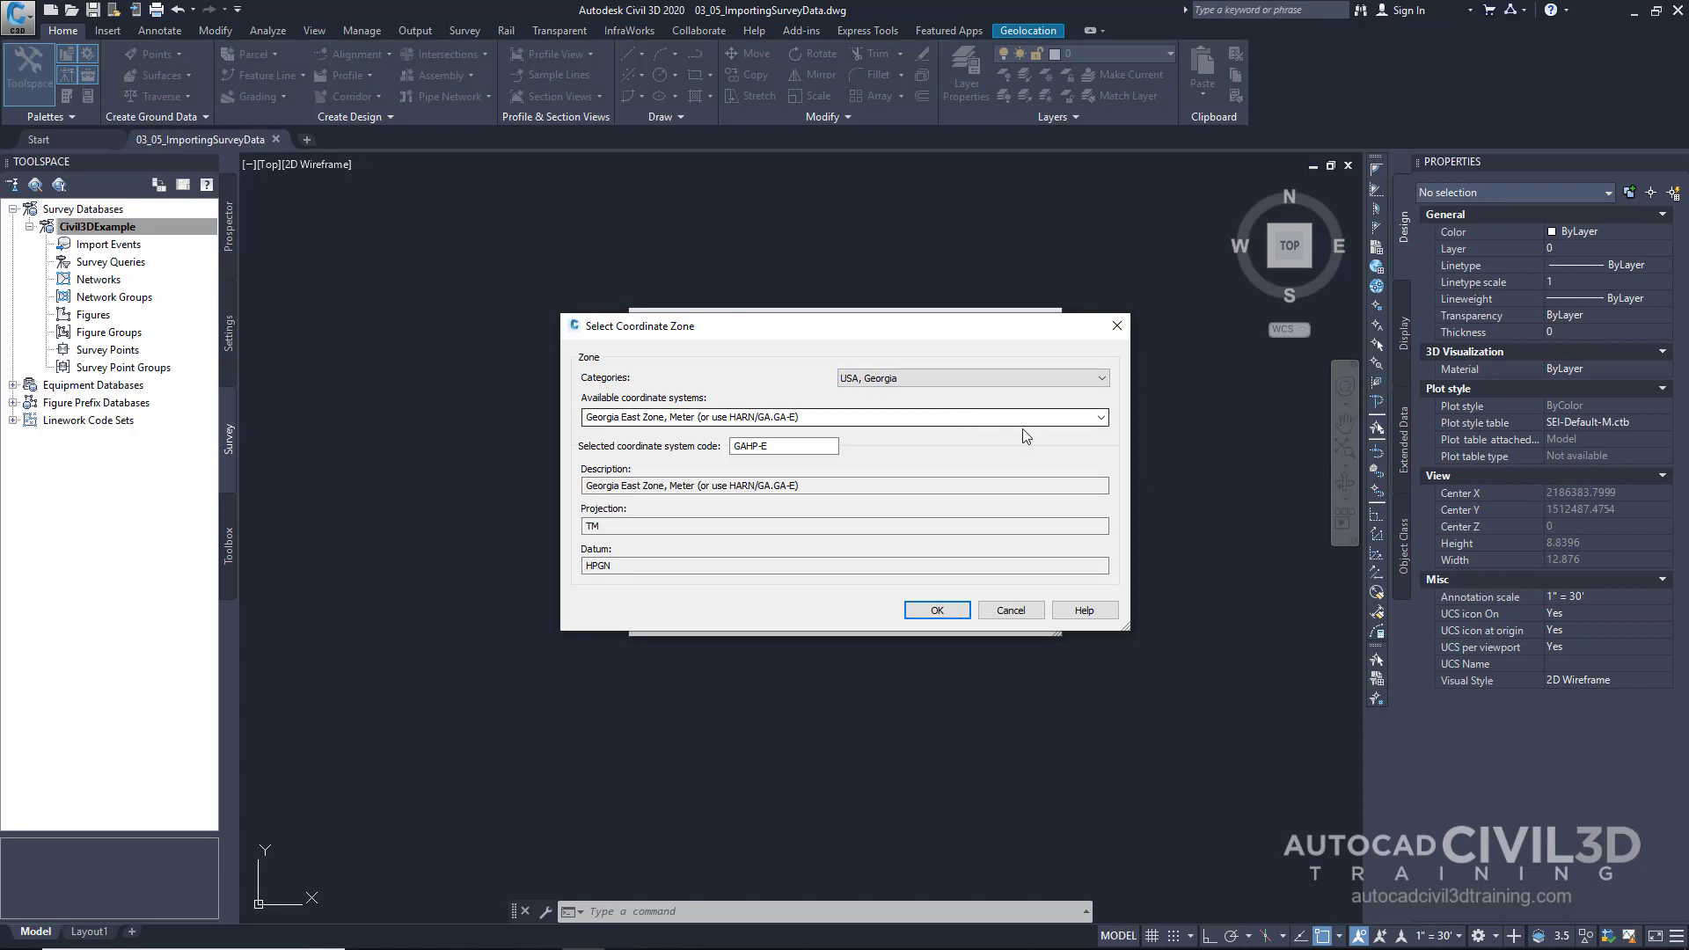
click(1101, 418)
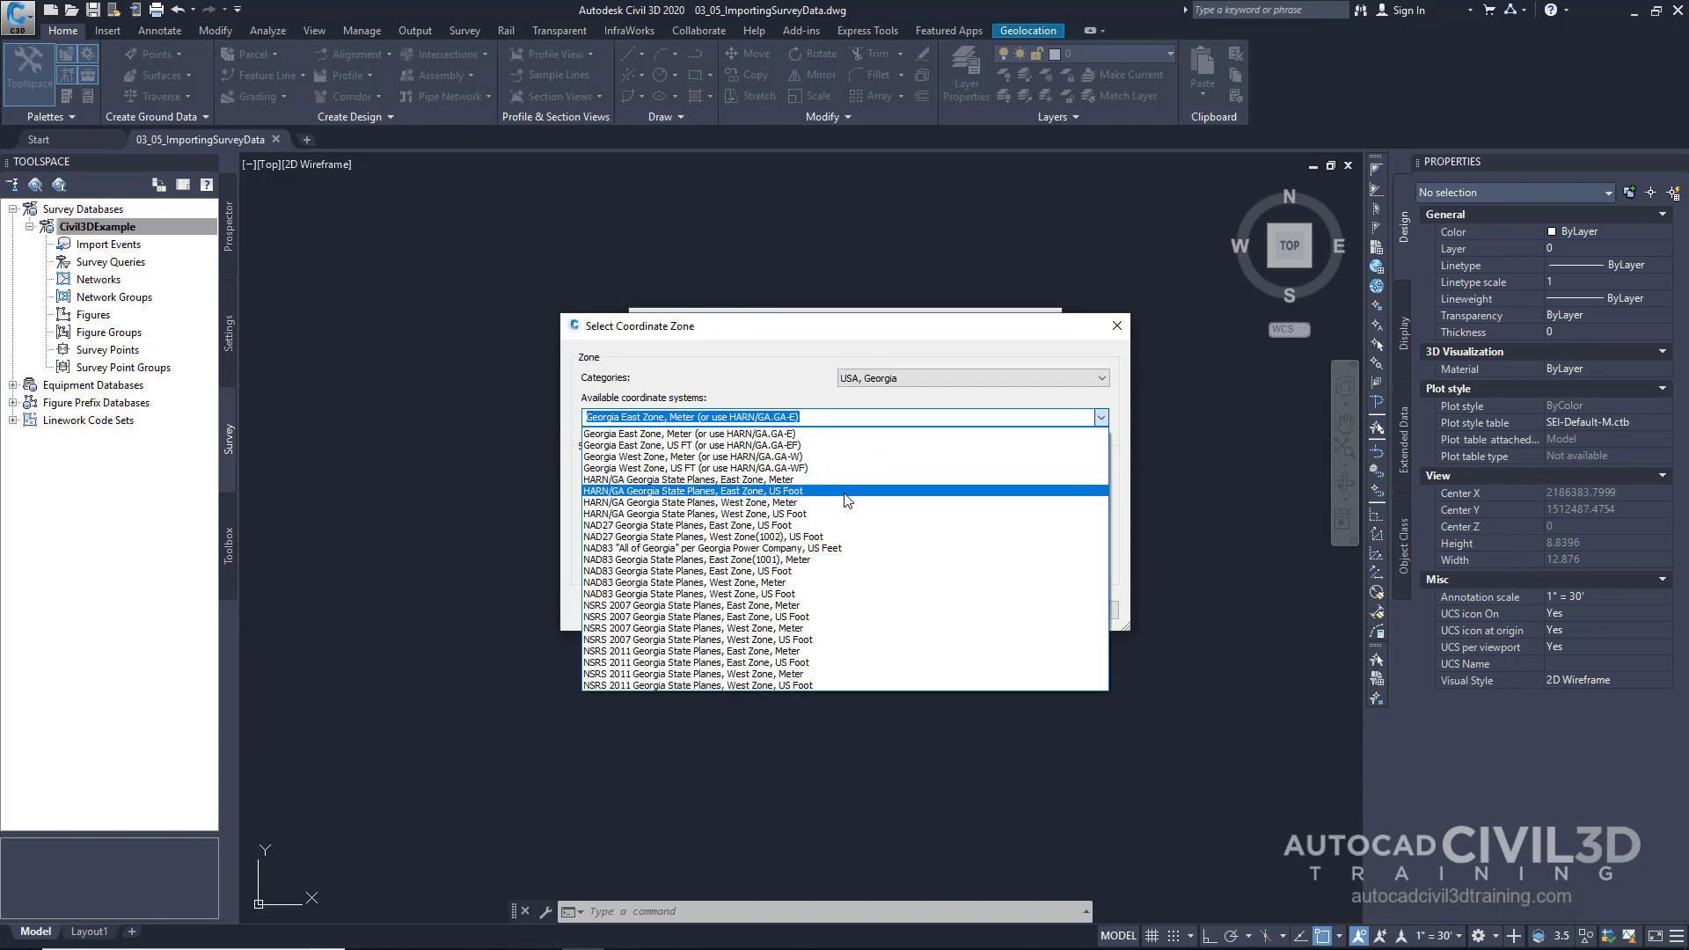
click(818, 595)
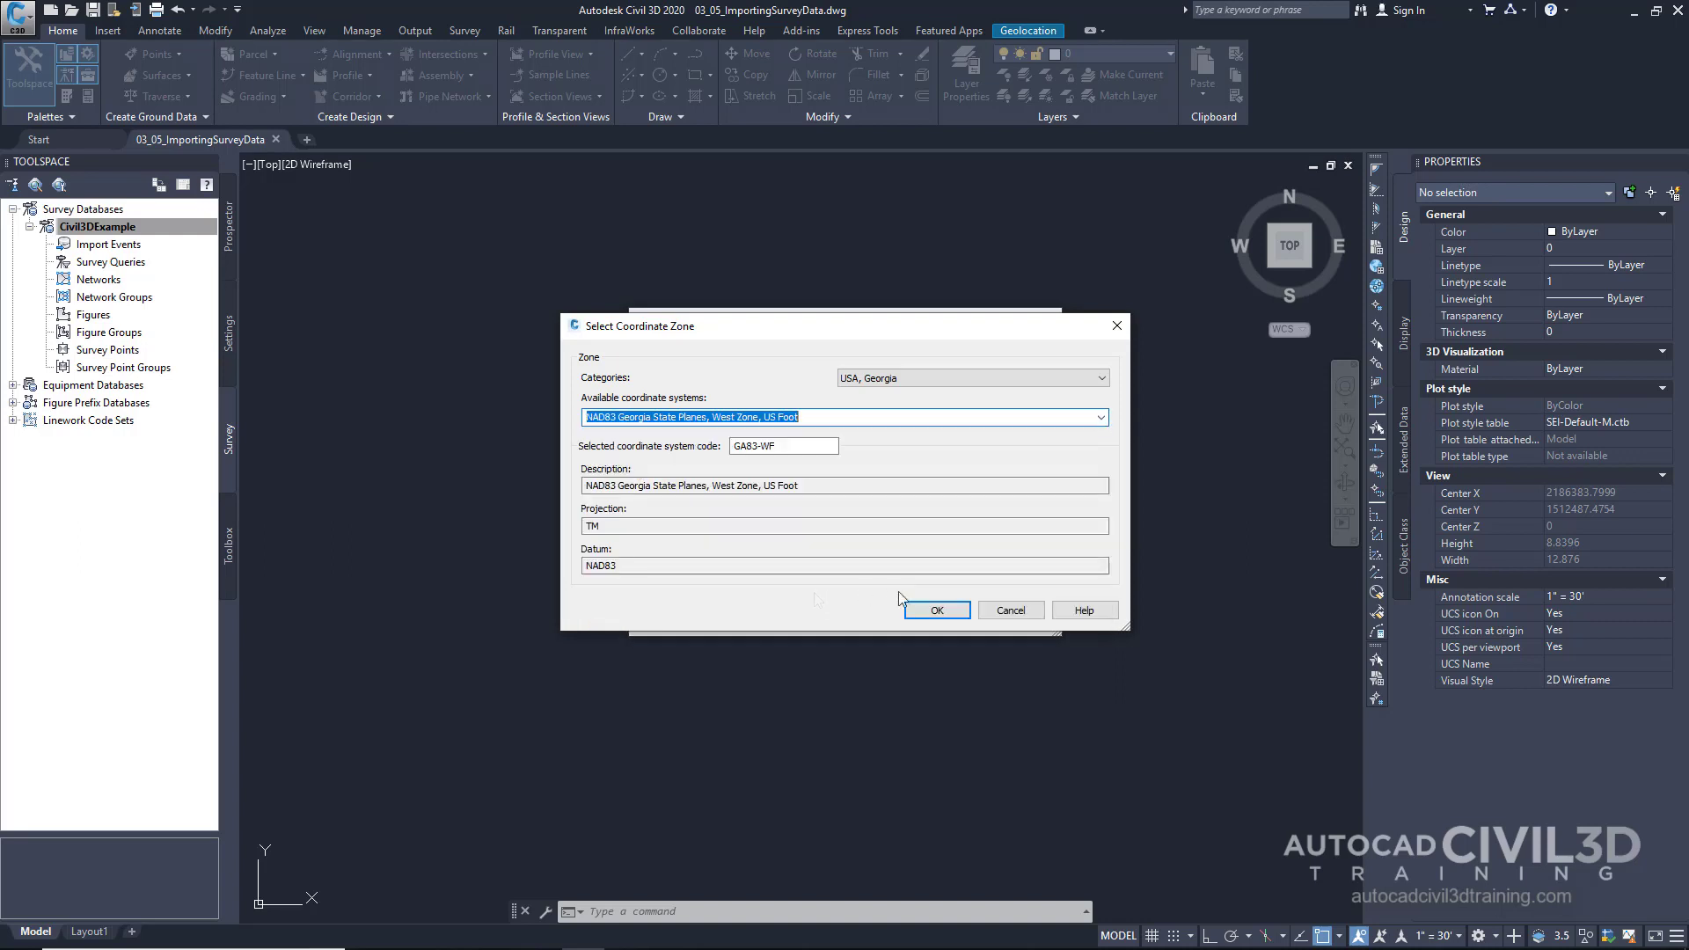
click(929, 609)
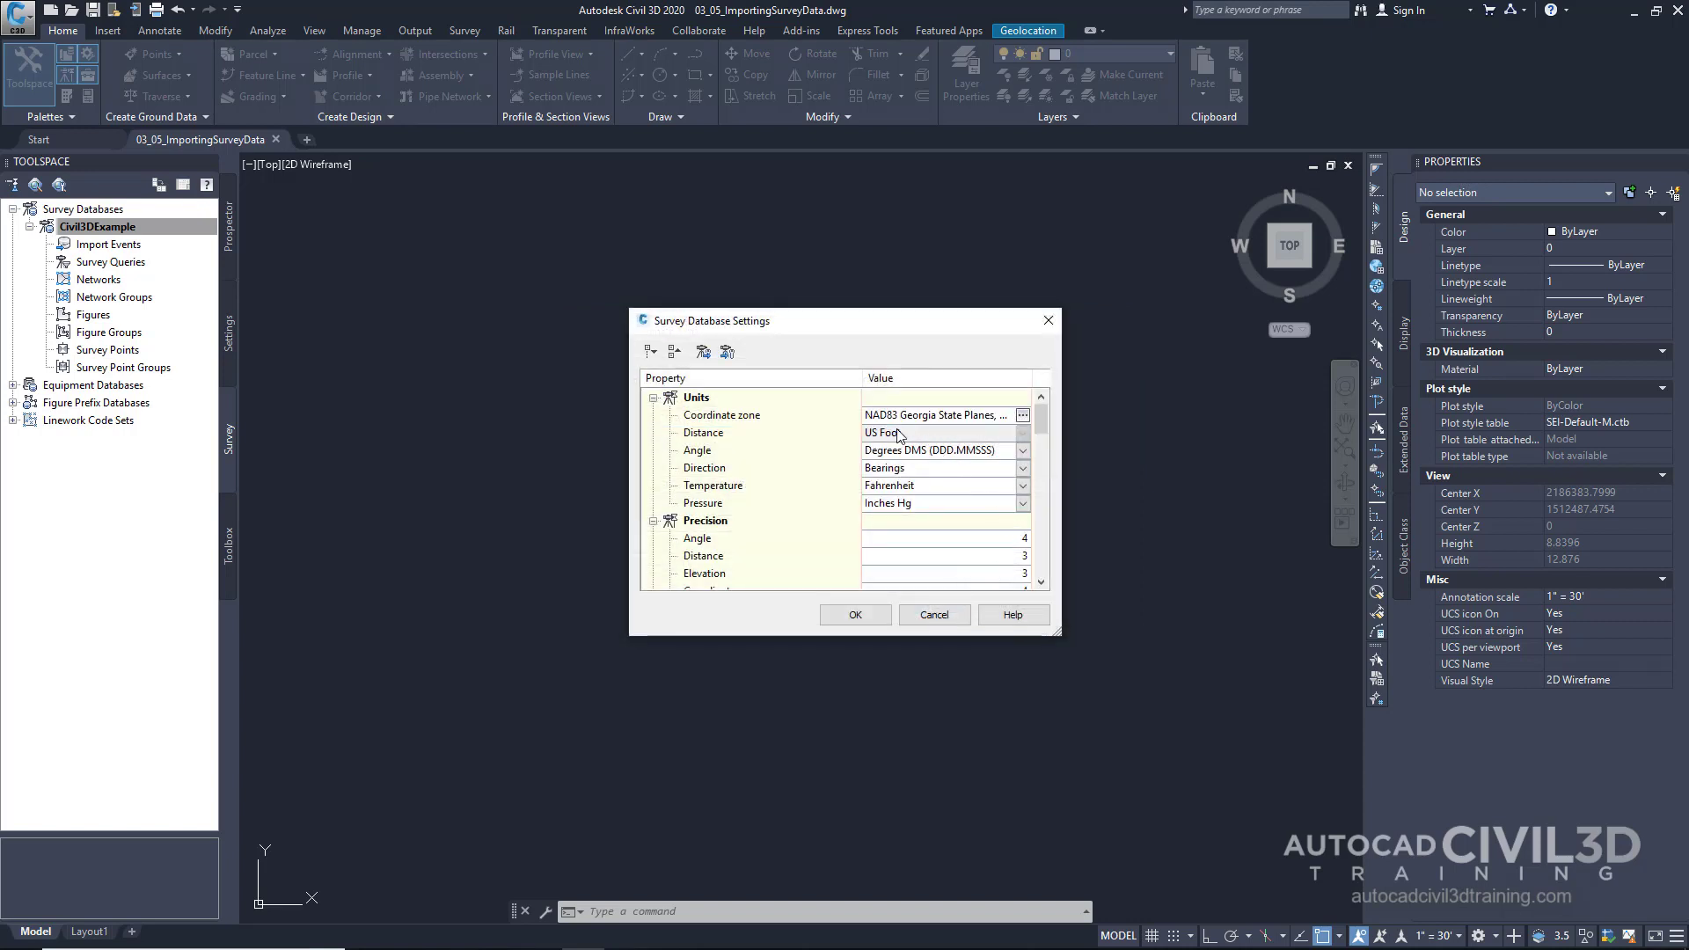
click(881, 451)
drag(1042, 417, 1042, 472)
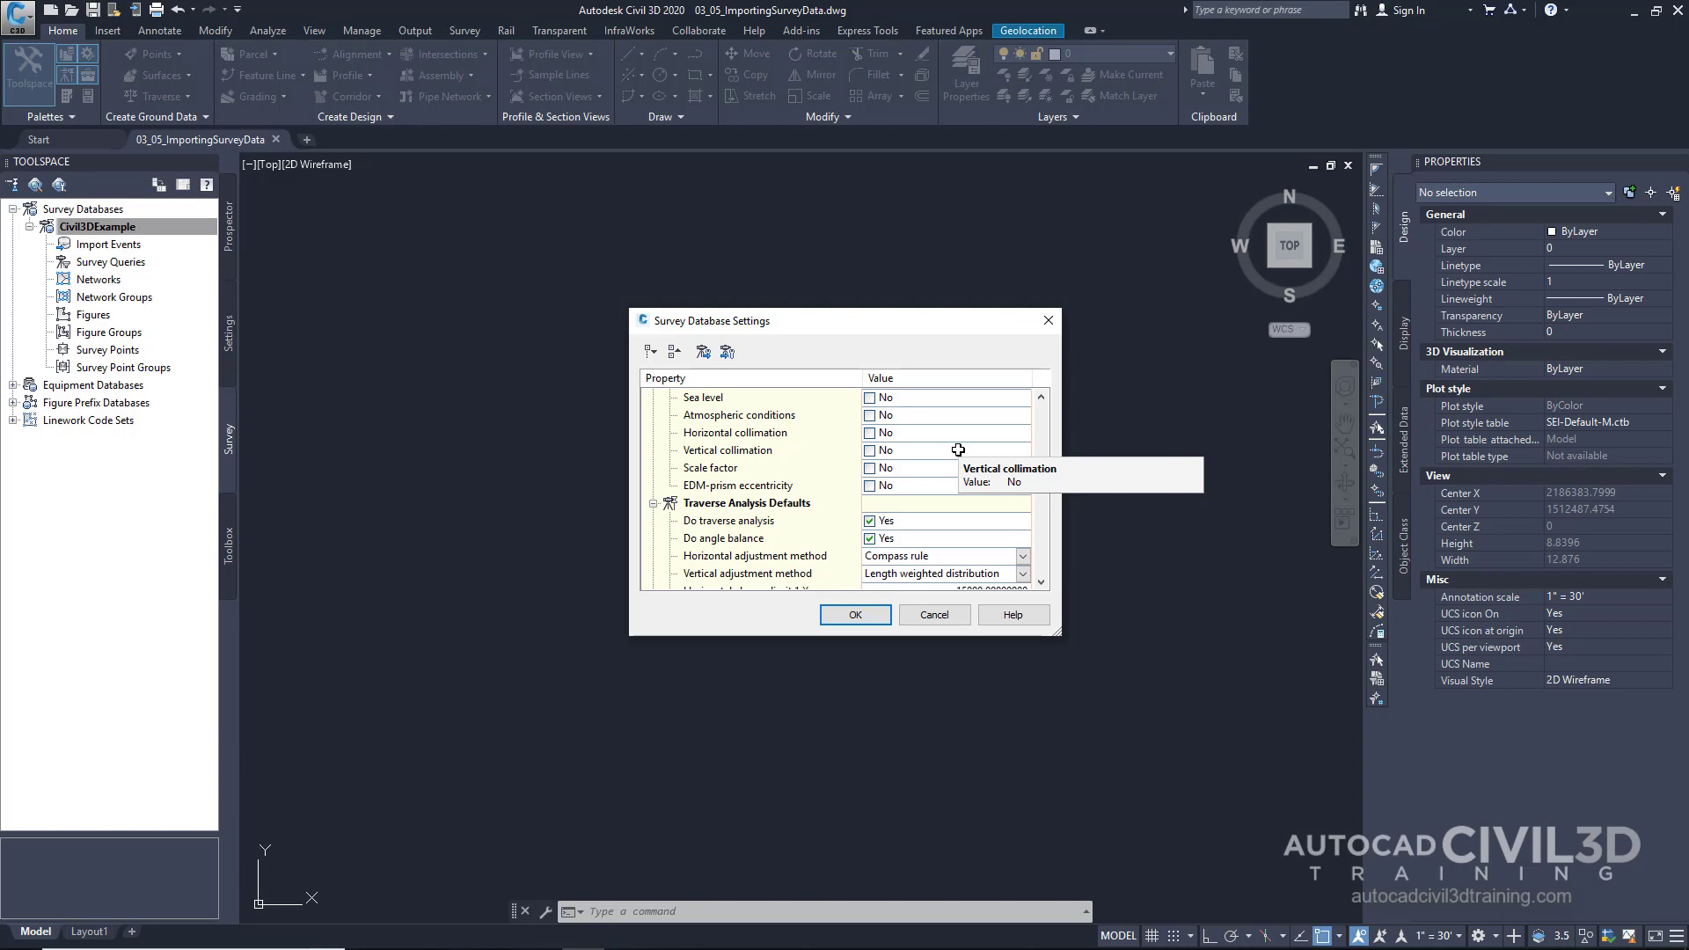
click(855, 615)
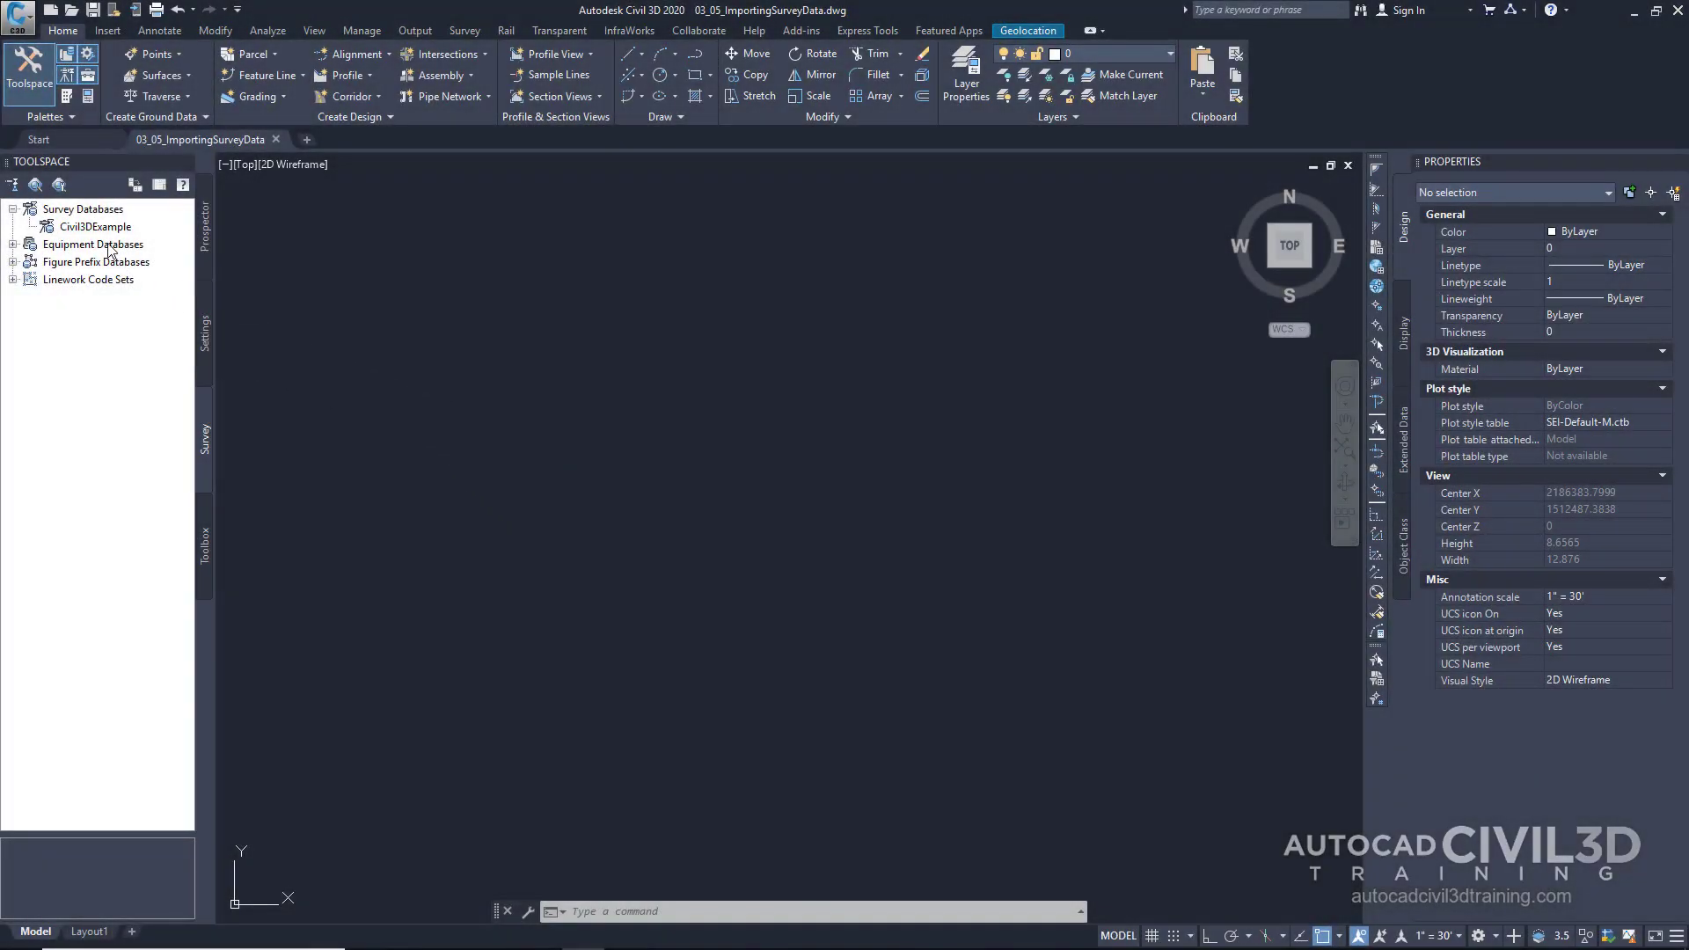
Open the Civil3DExample survey database for editing and start a survey data import into it from its import events.
right_click(98, 231)
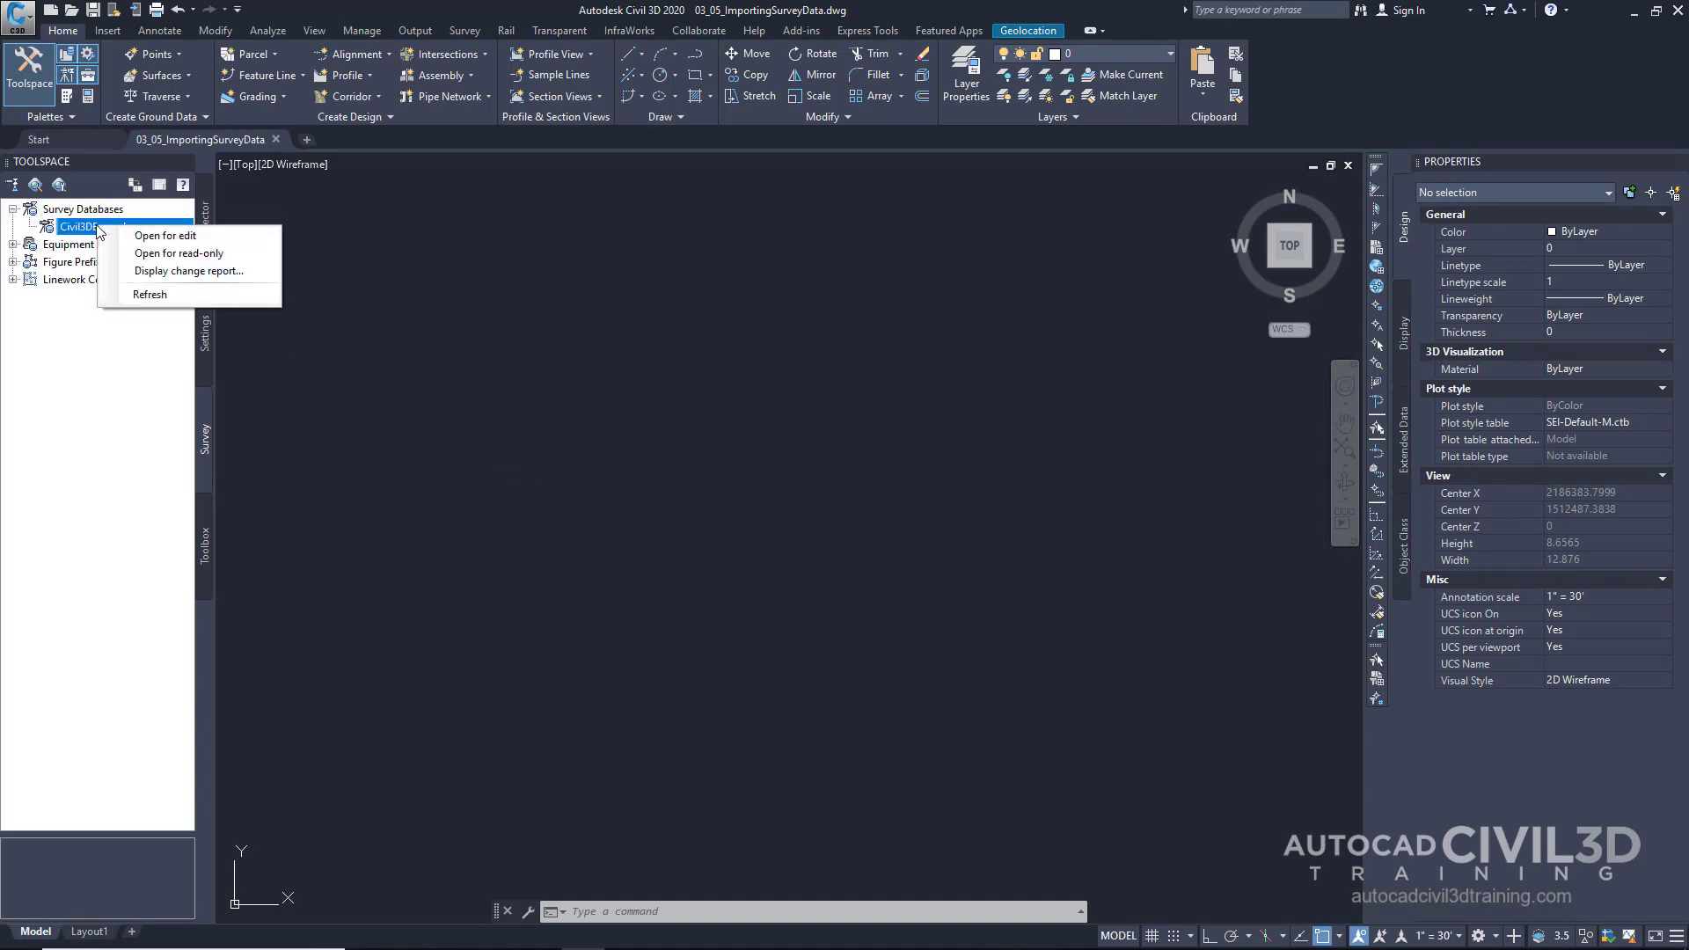
click(172, 238)
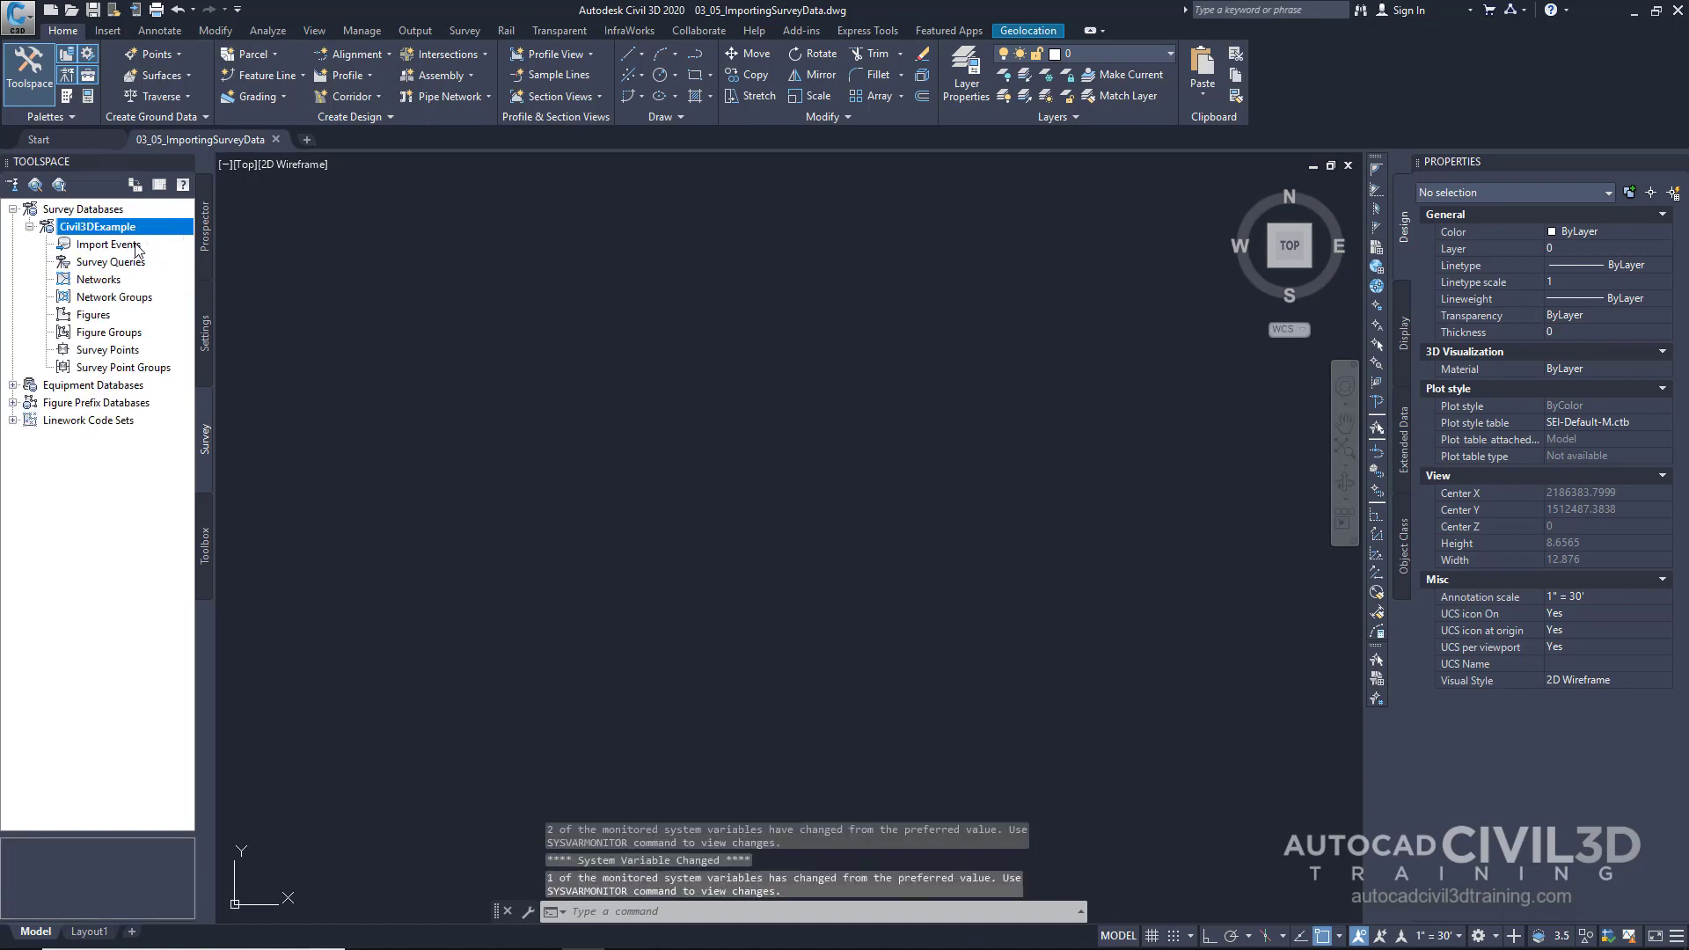
click(127, 249)
right_click(128, 249)
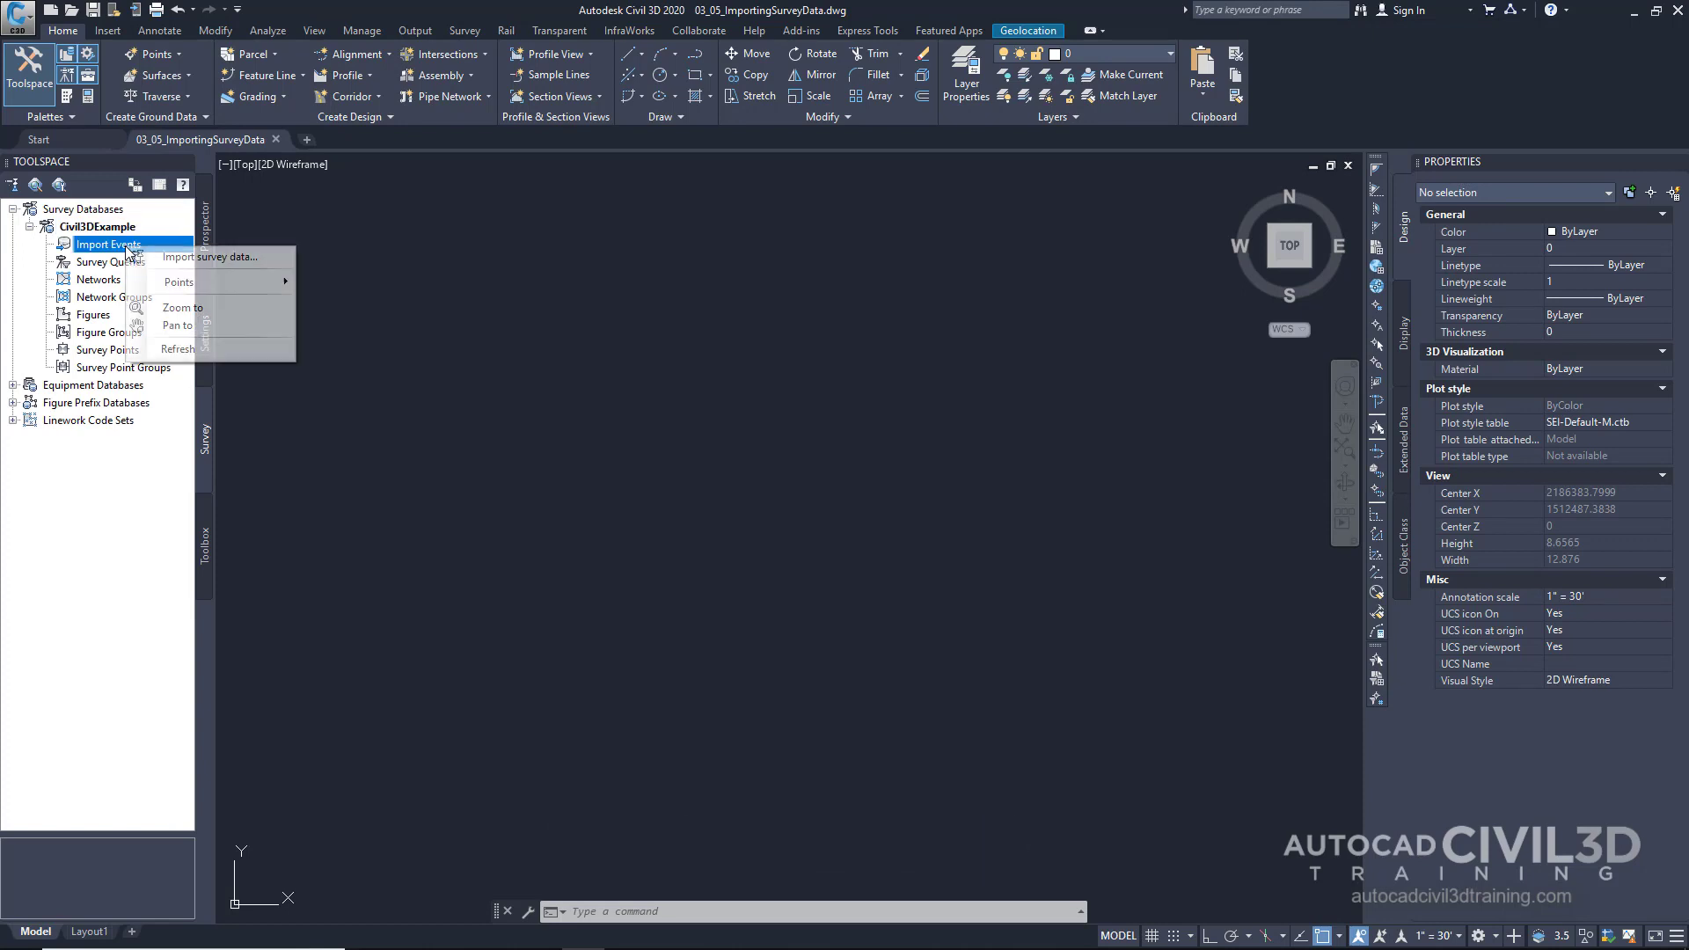
click(228, 260)
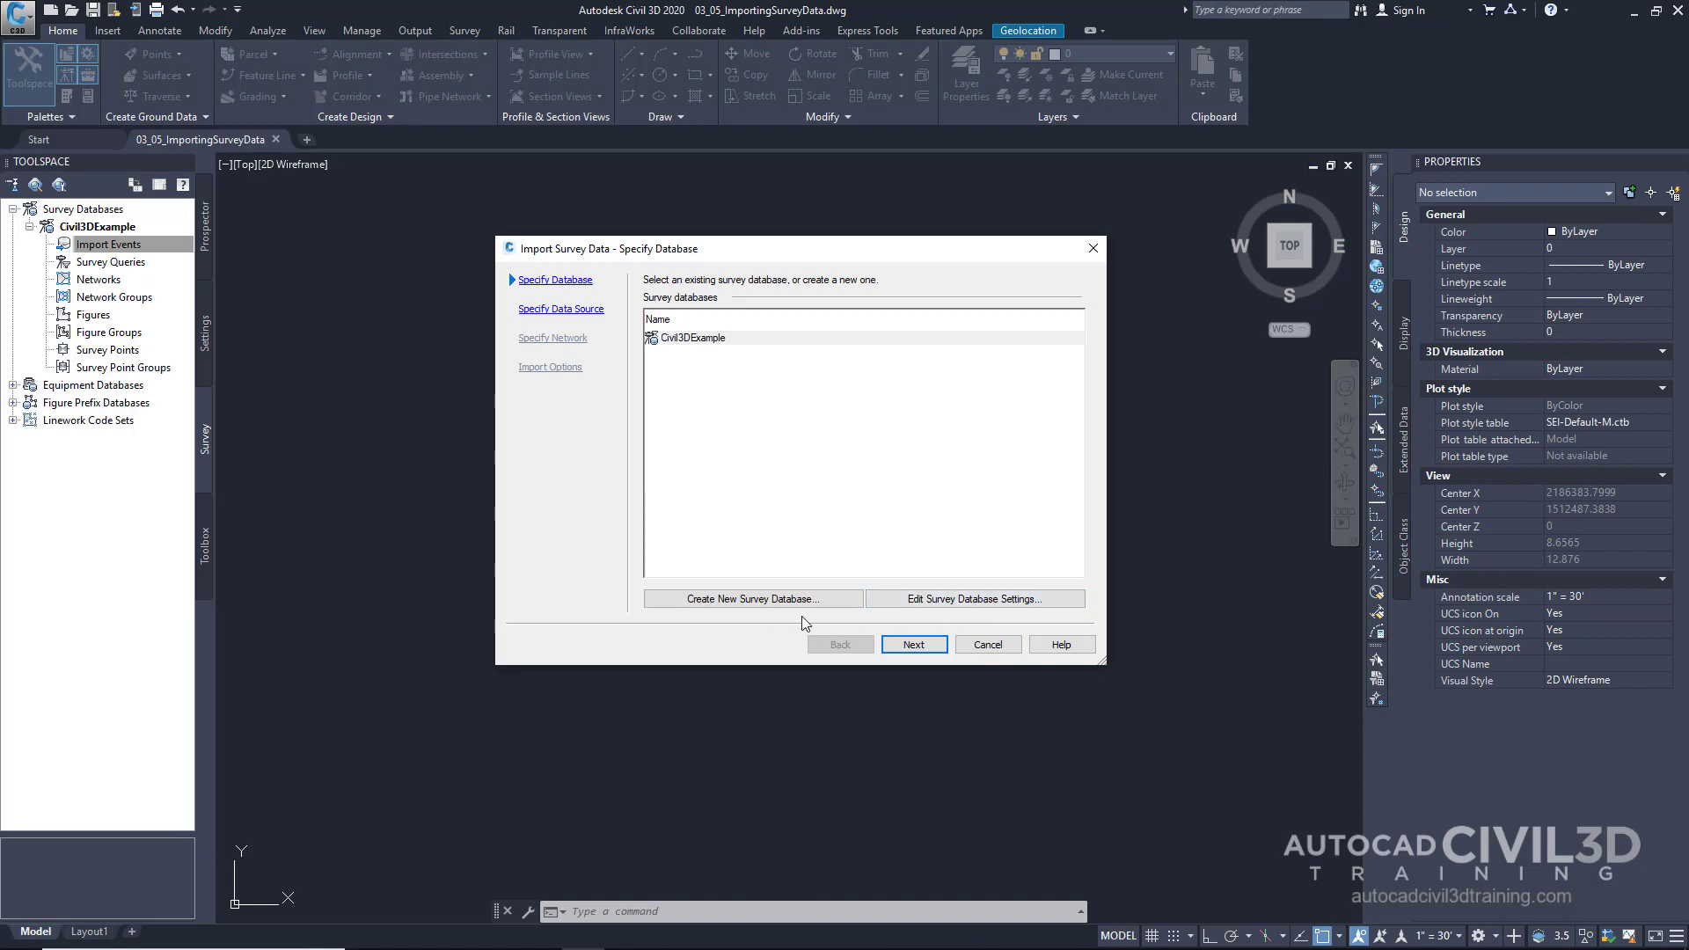
click(928, 651)
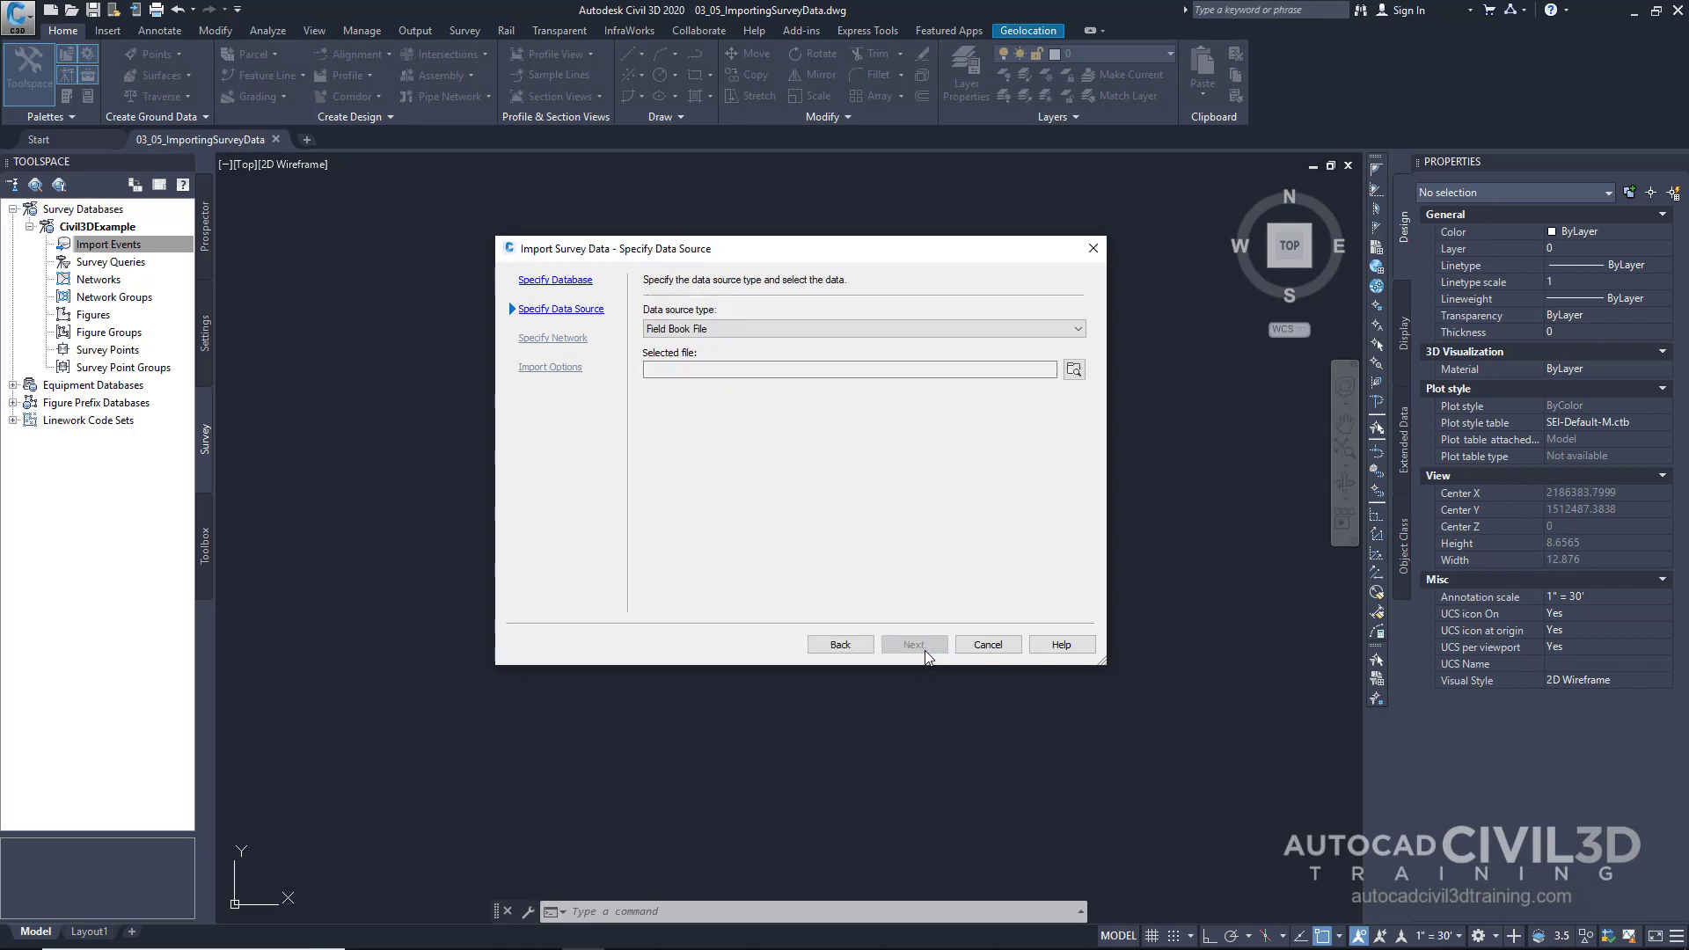
Set the data source type to Point File and add the 01-SurveyData text file from the Desktop.
click(743, 332)
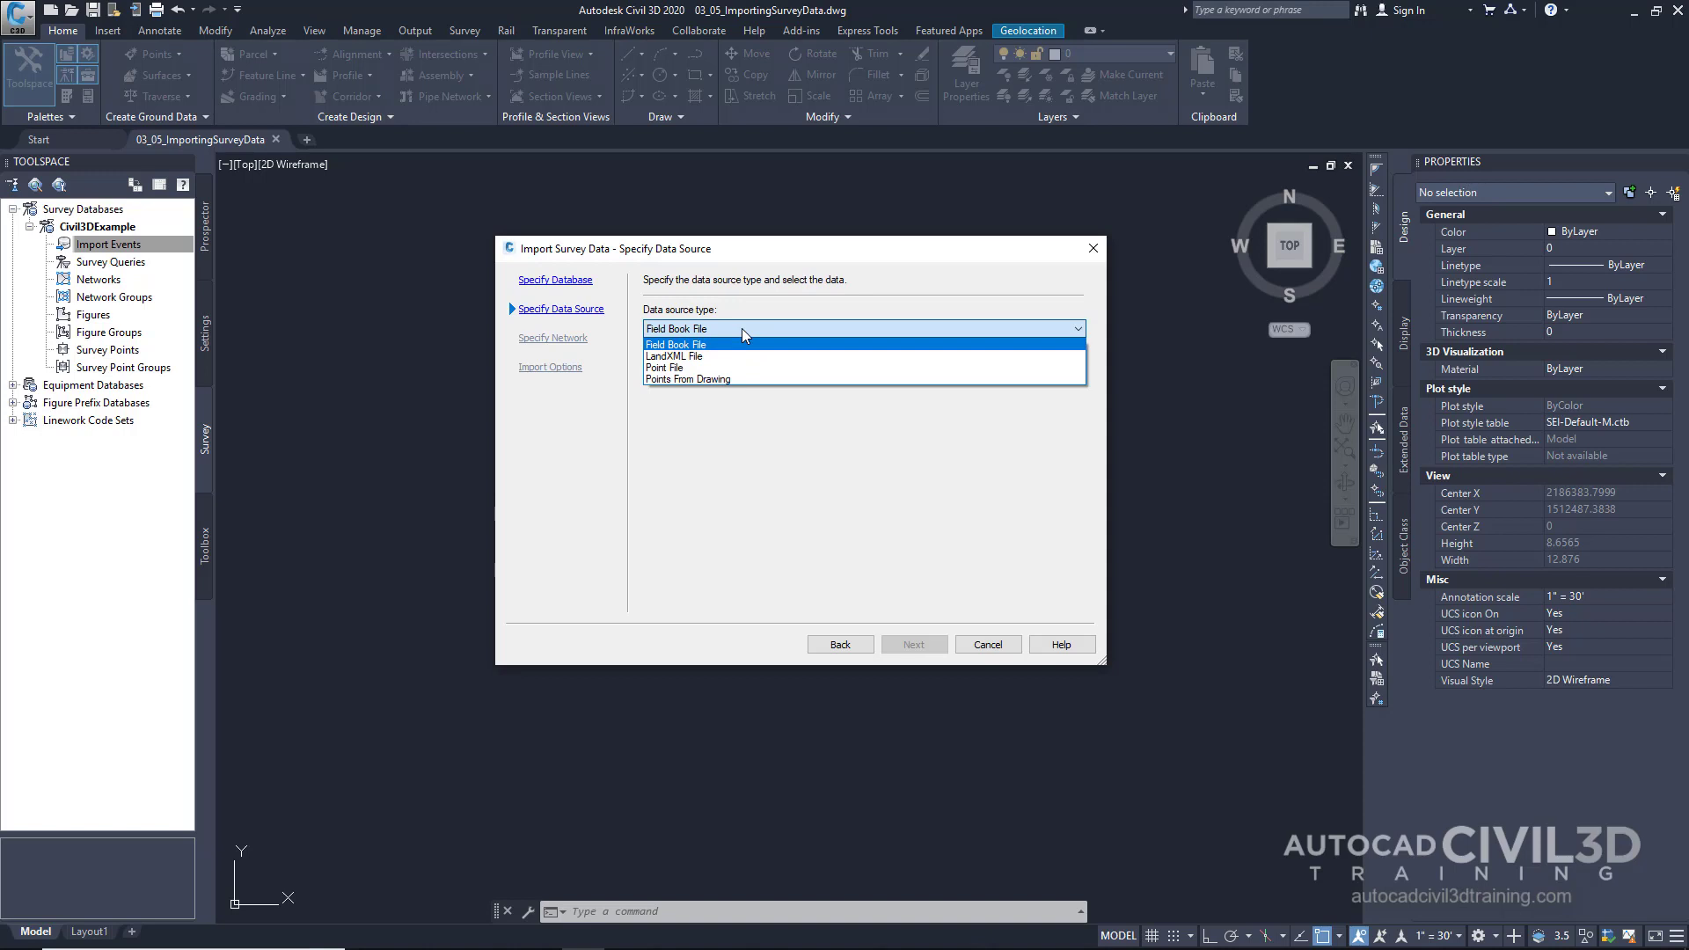
click(711, 372)
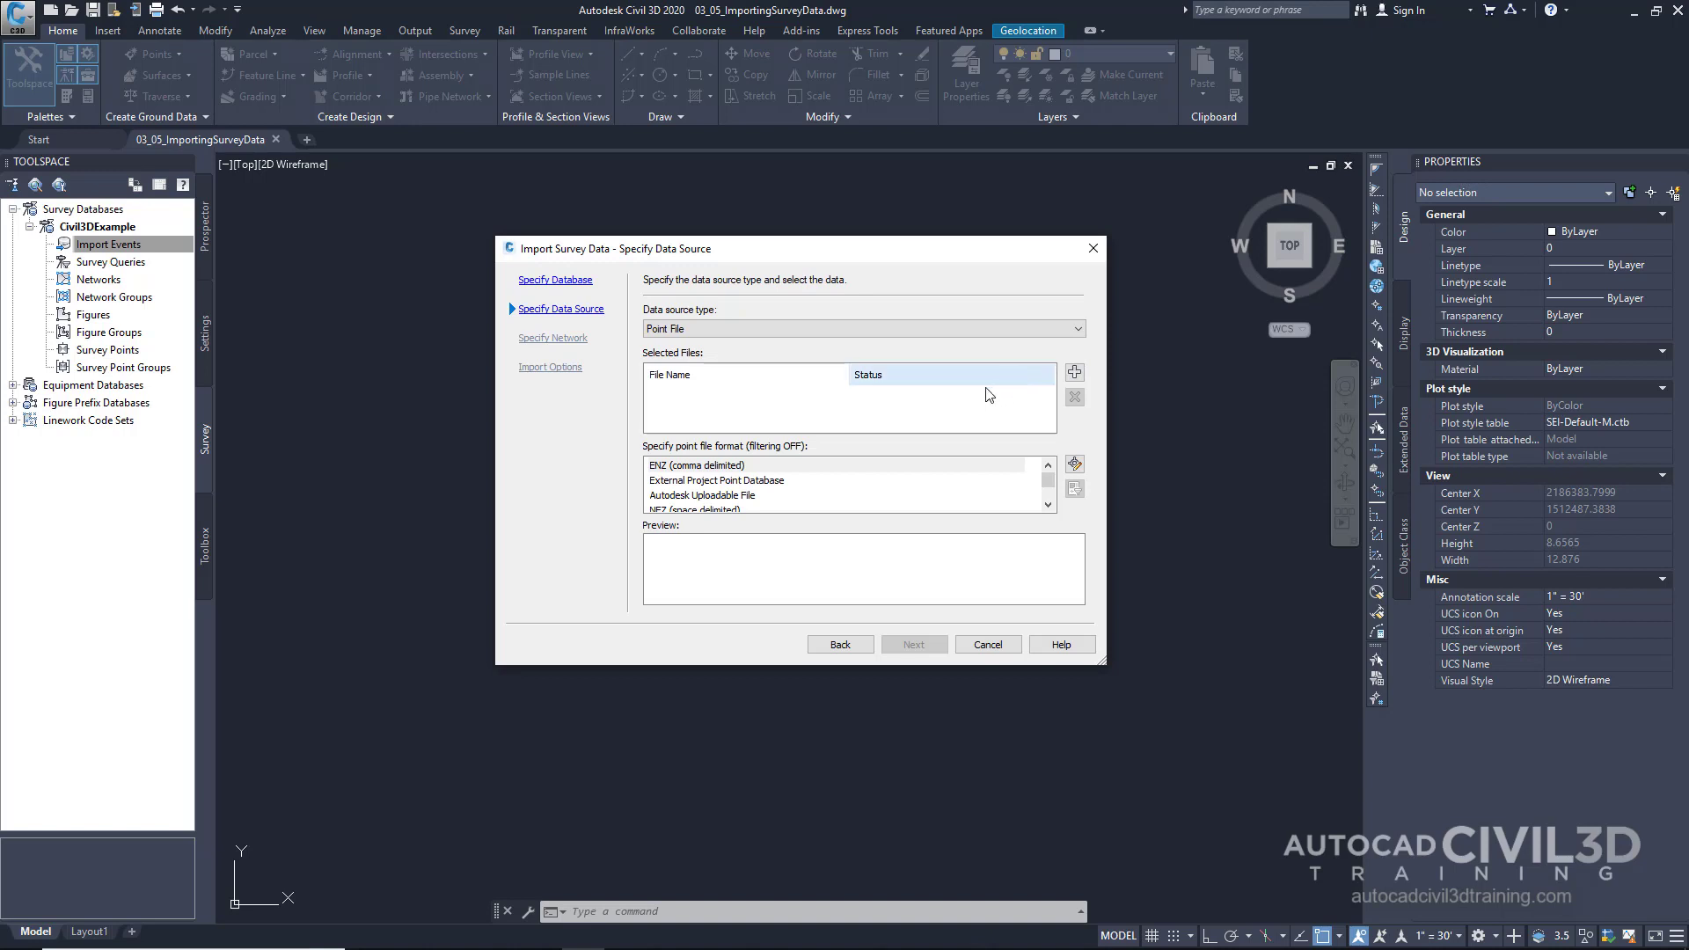
click(1075, 373)
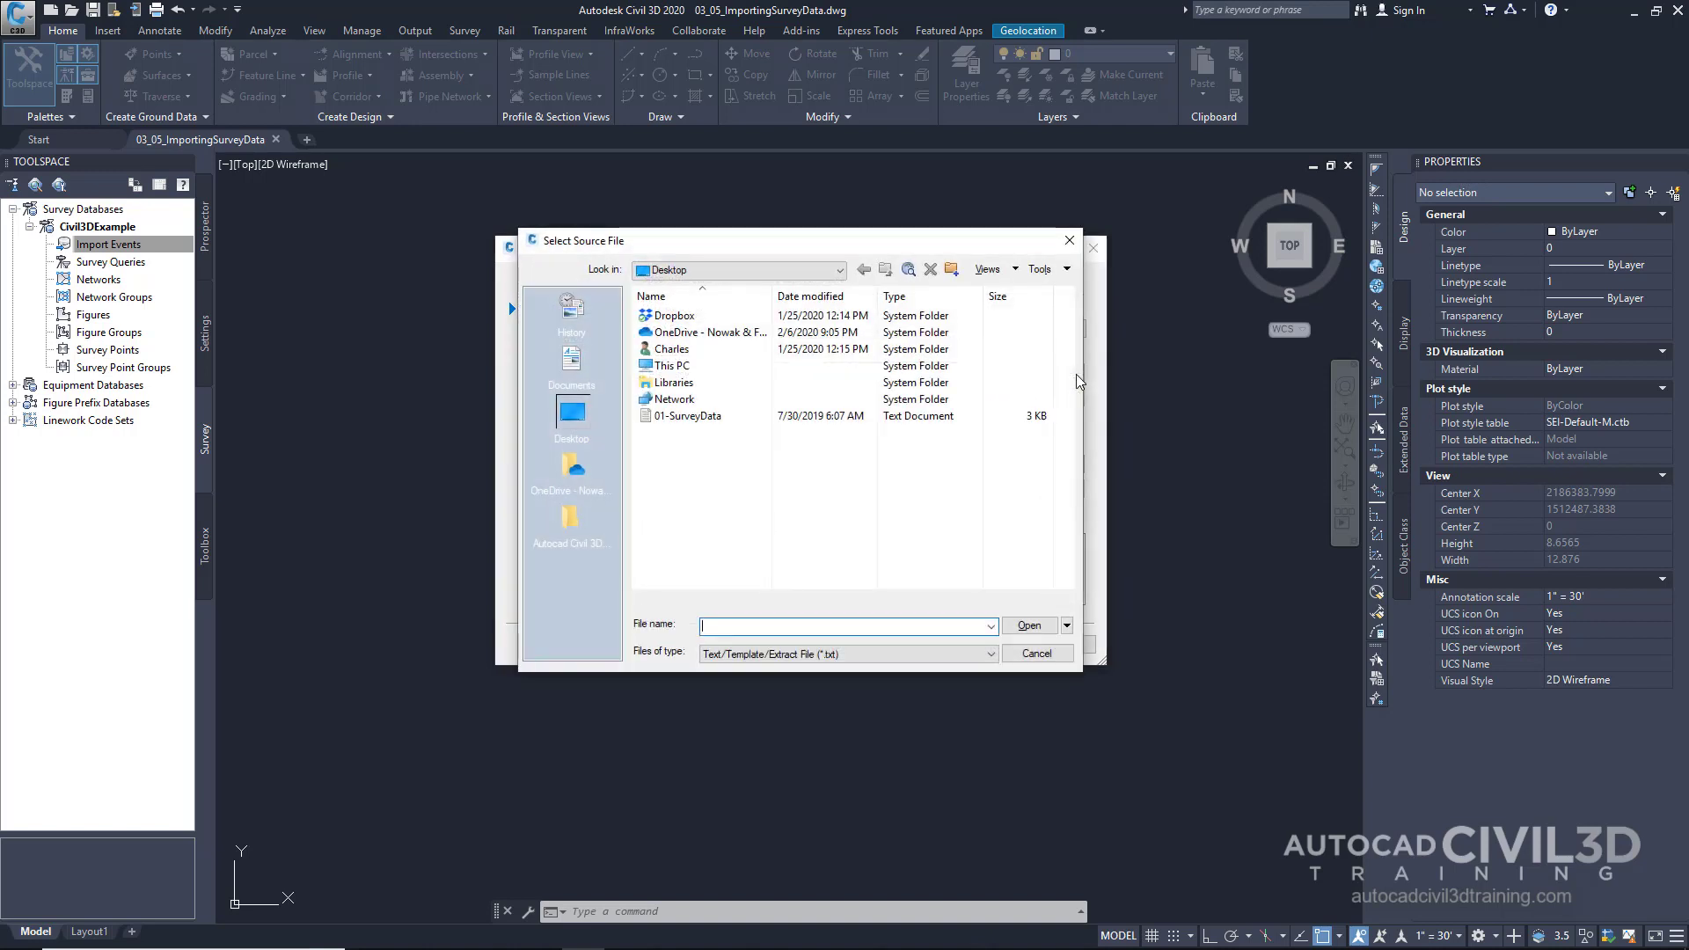
click(702, 420)
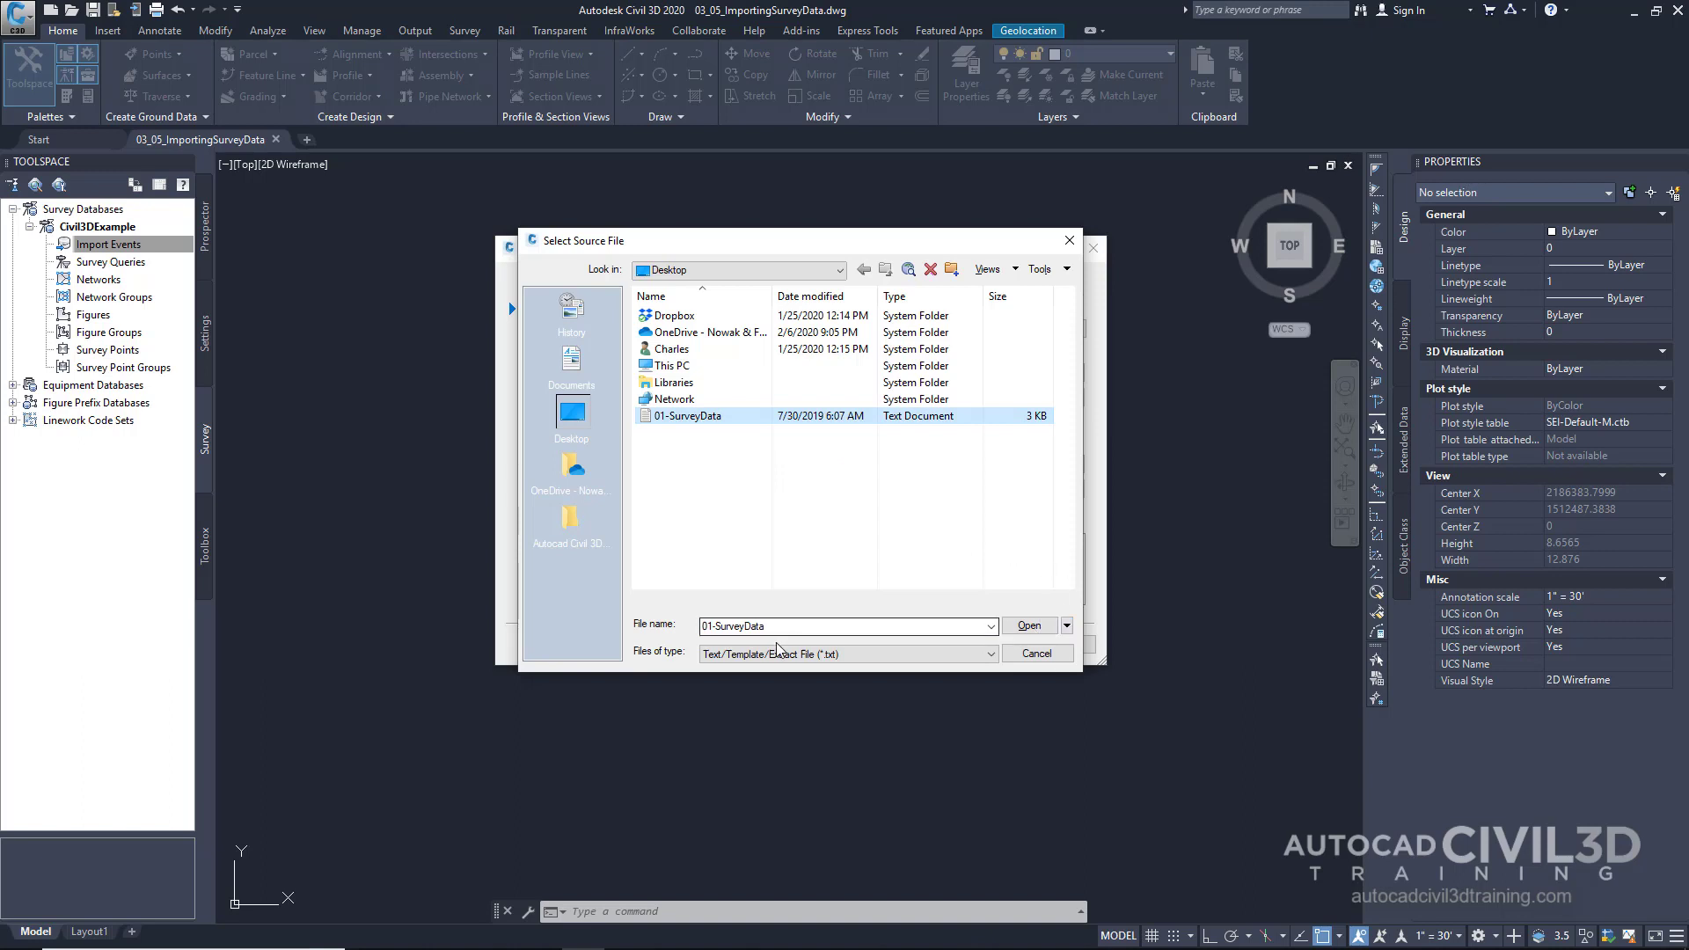
key(Tab)
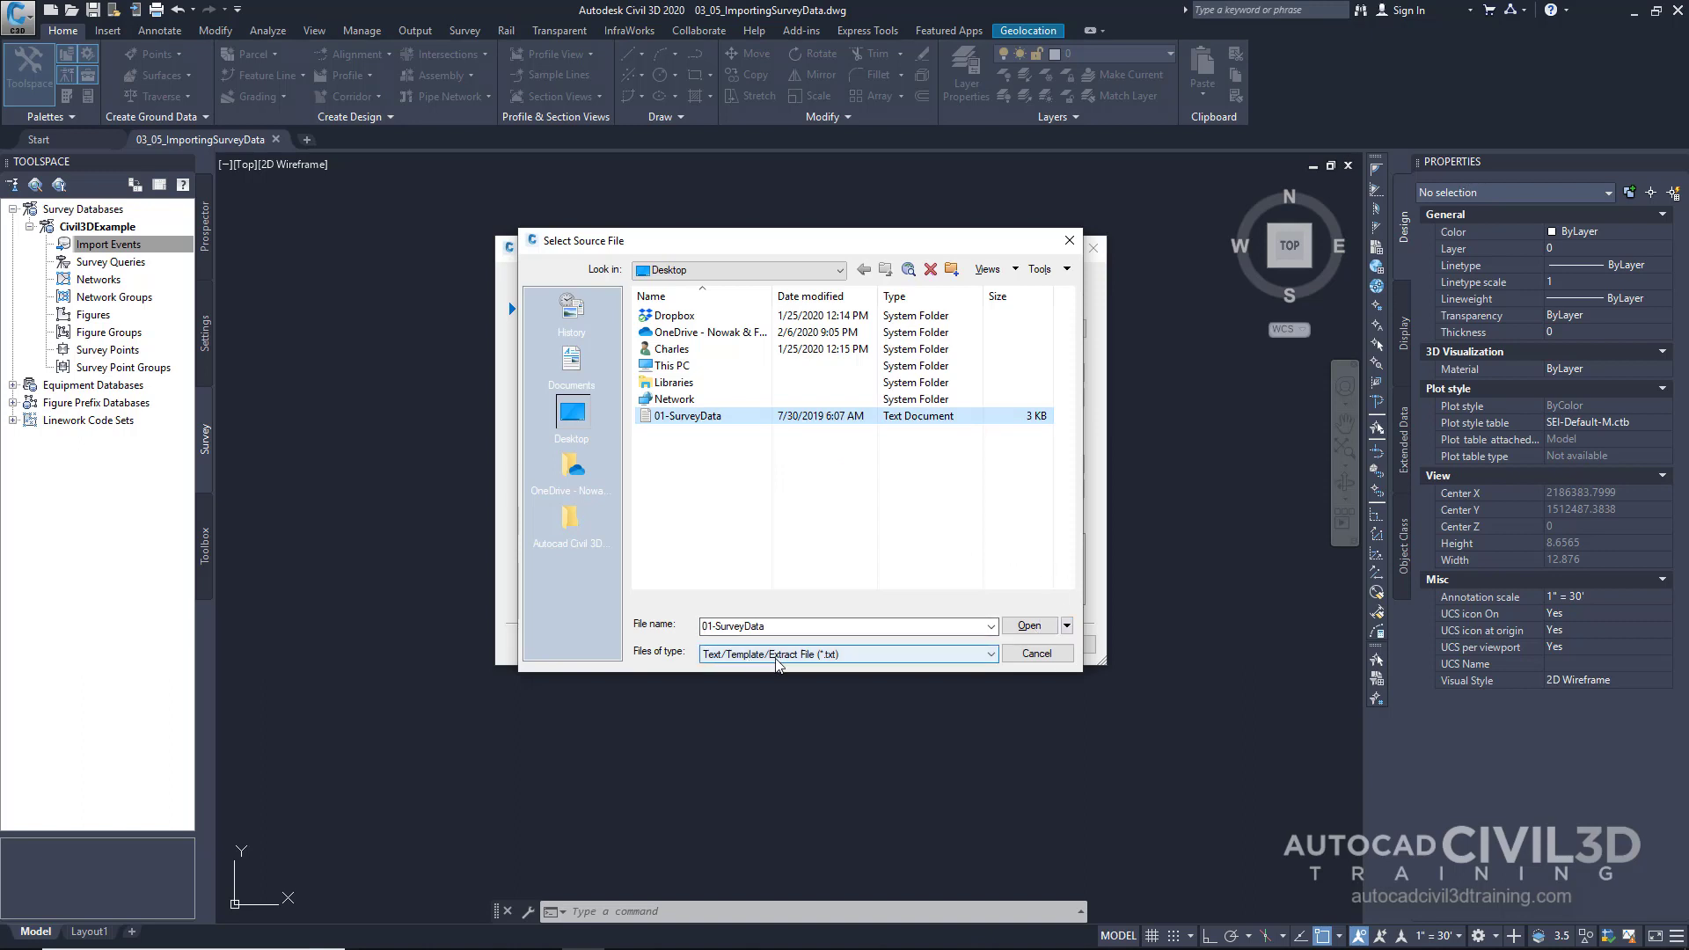
click(1031, 626)
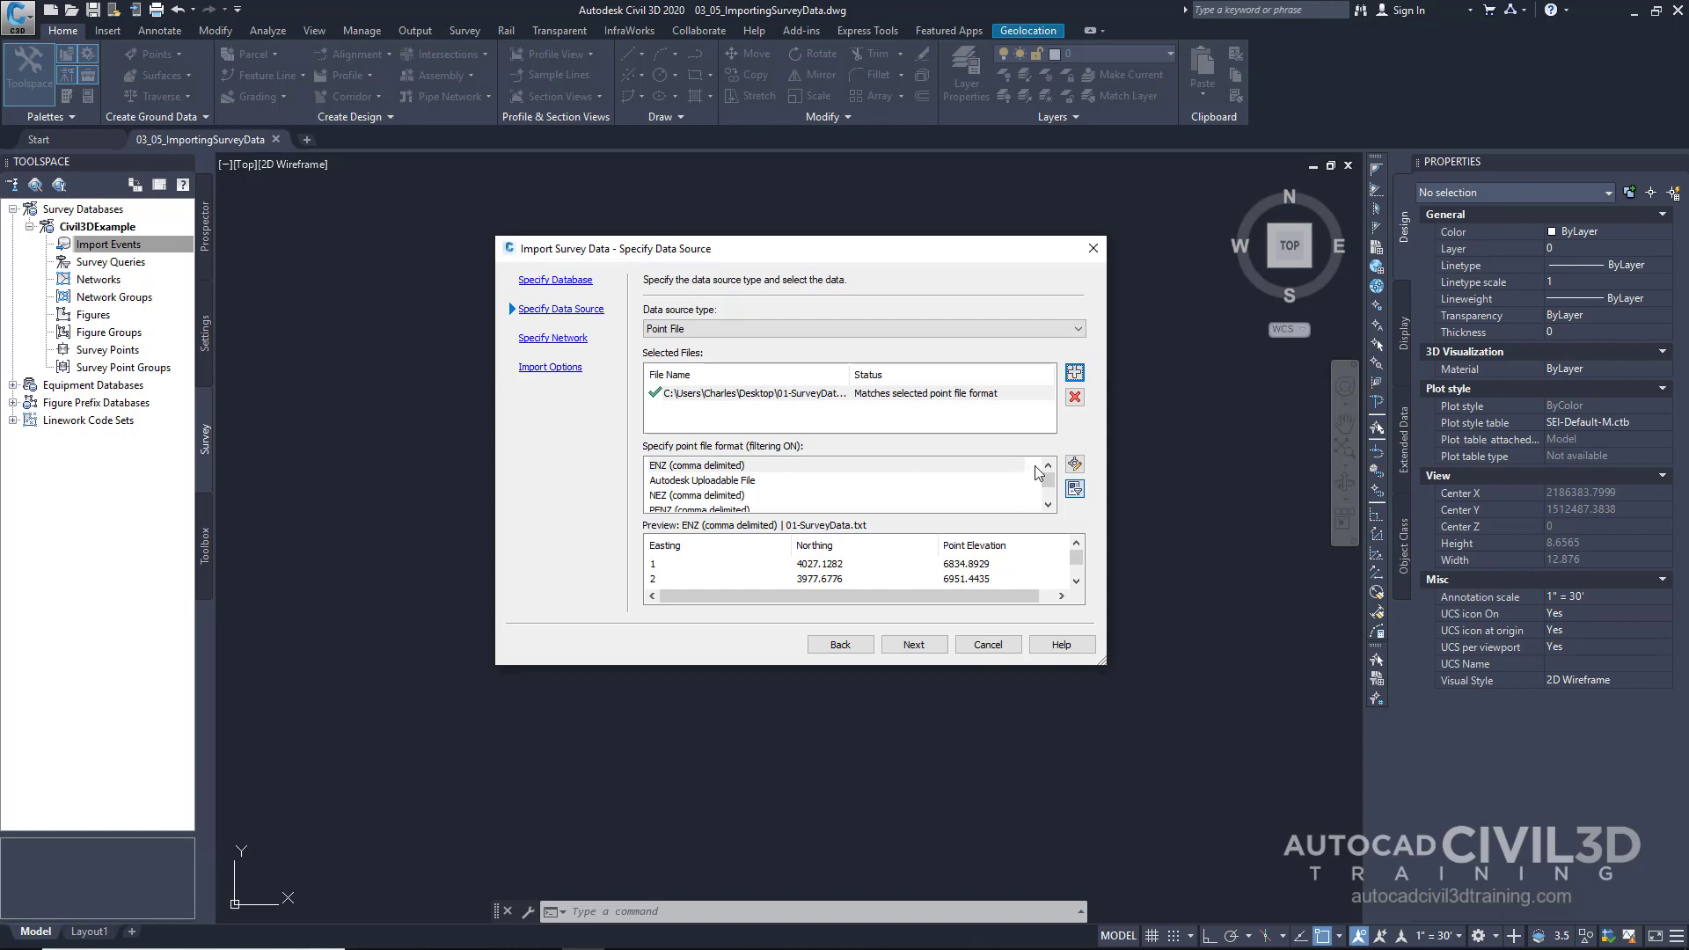
Choose the PNEZD (comma delimited) point file format, check the data preview and proceed to specifying the network.
drag(1049, 484, 1051, 500)
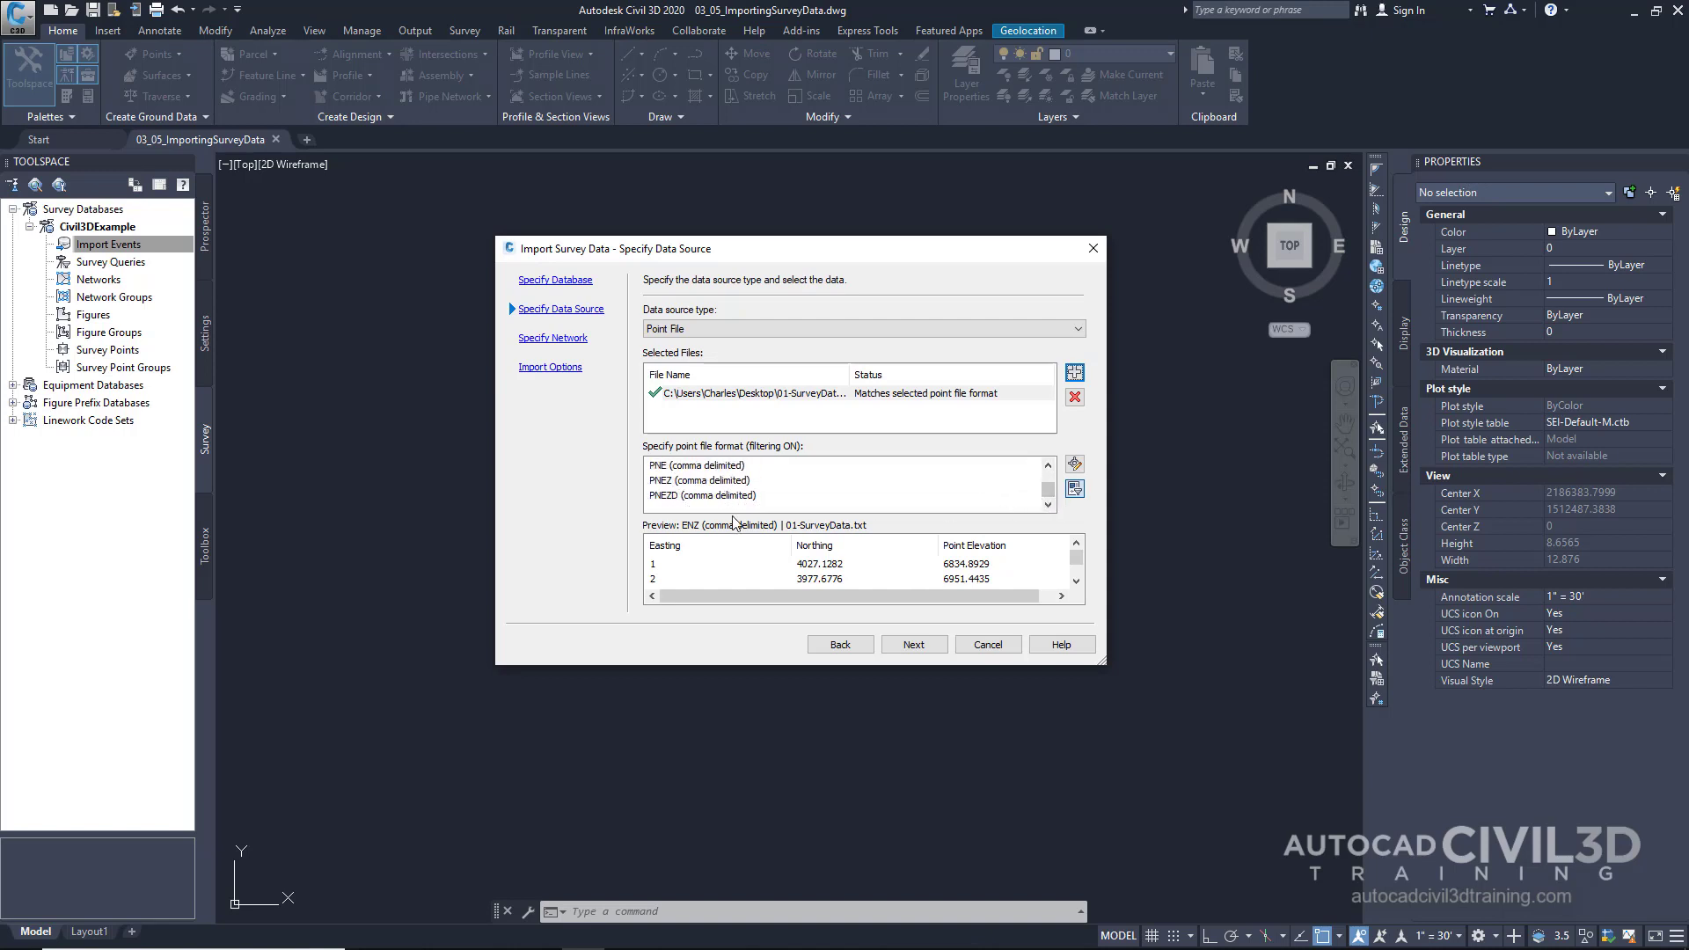
click(682, 497)
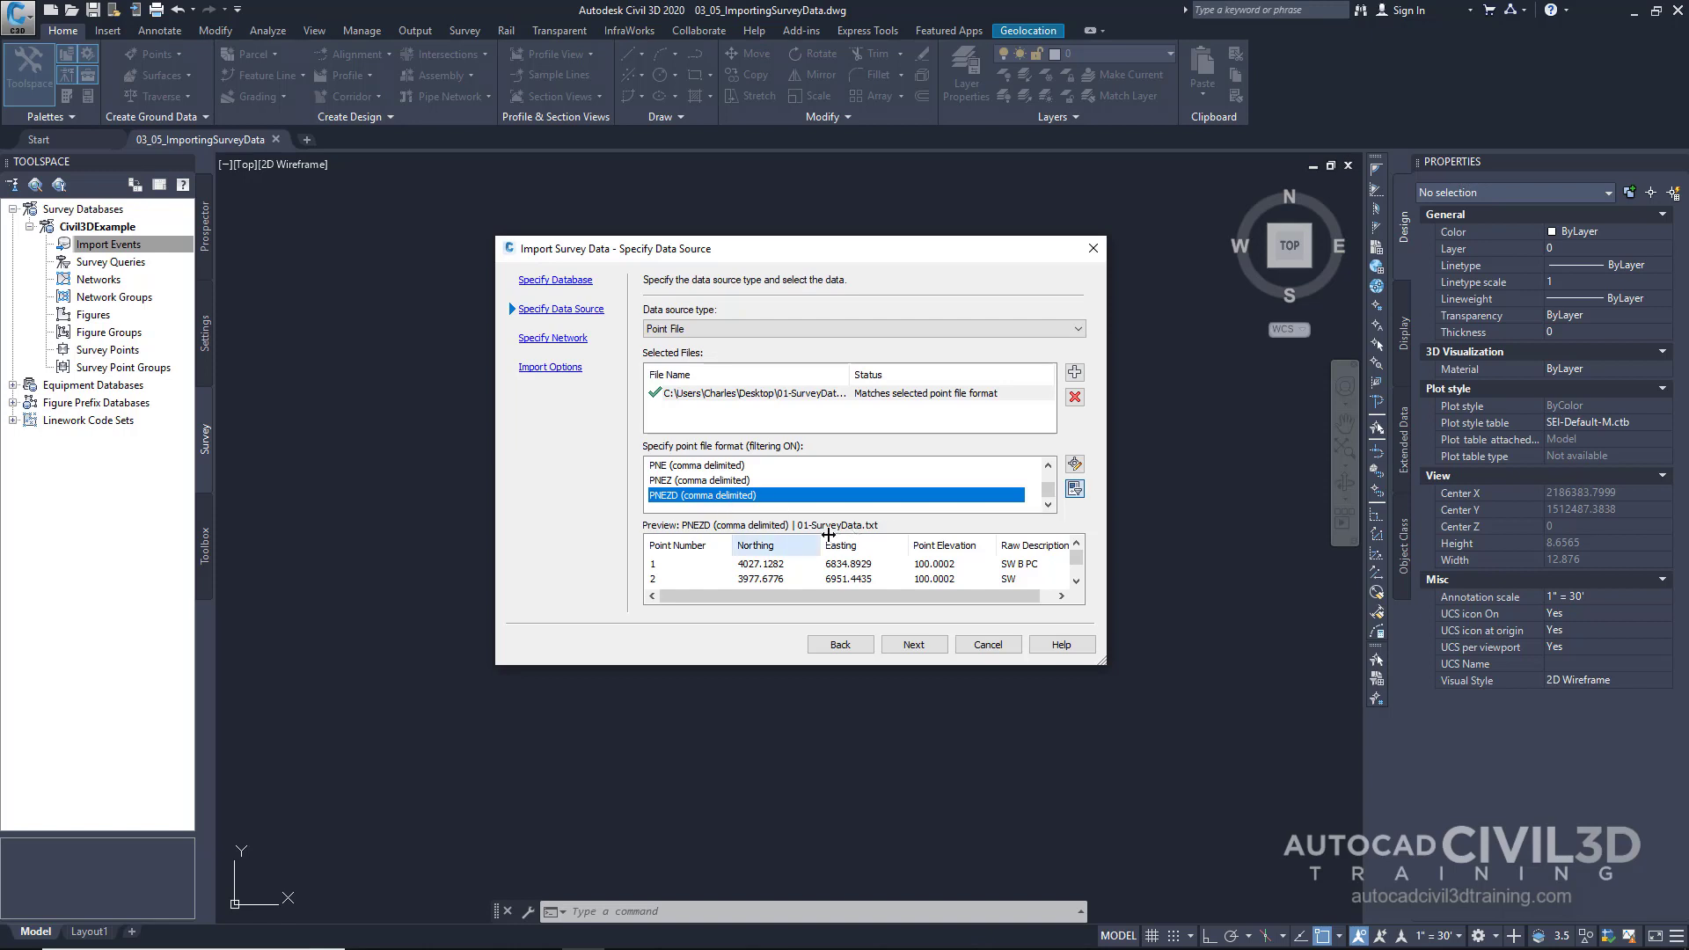
drag(1076, 558, 1080, 577)
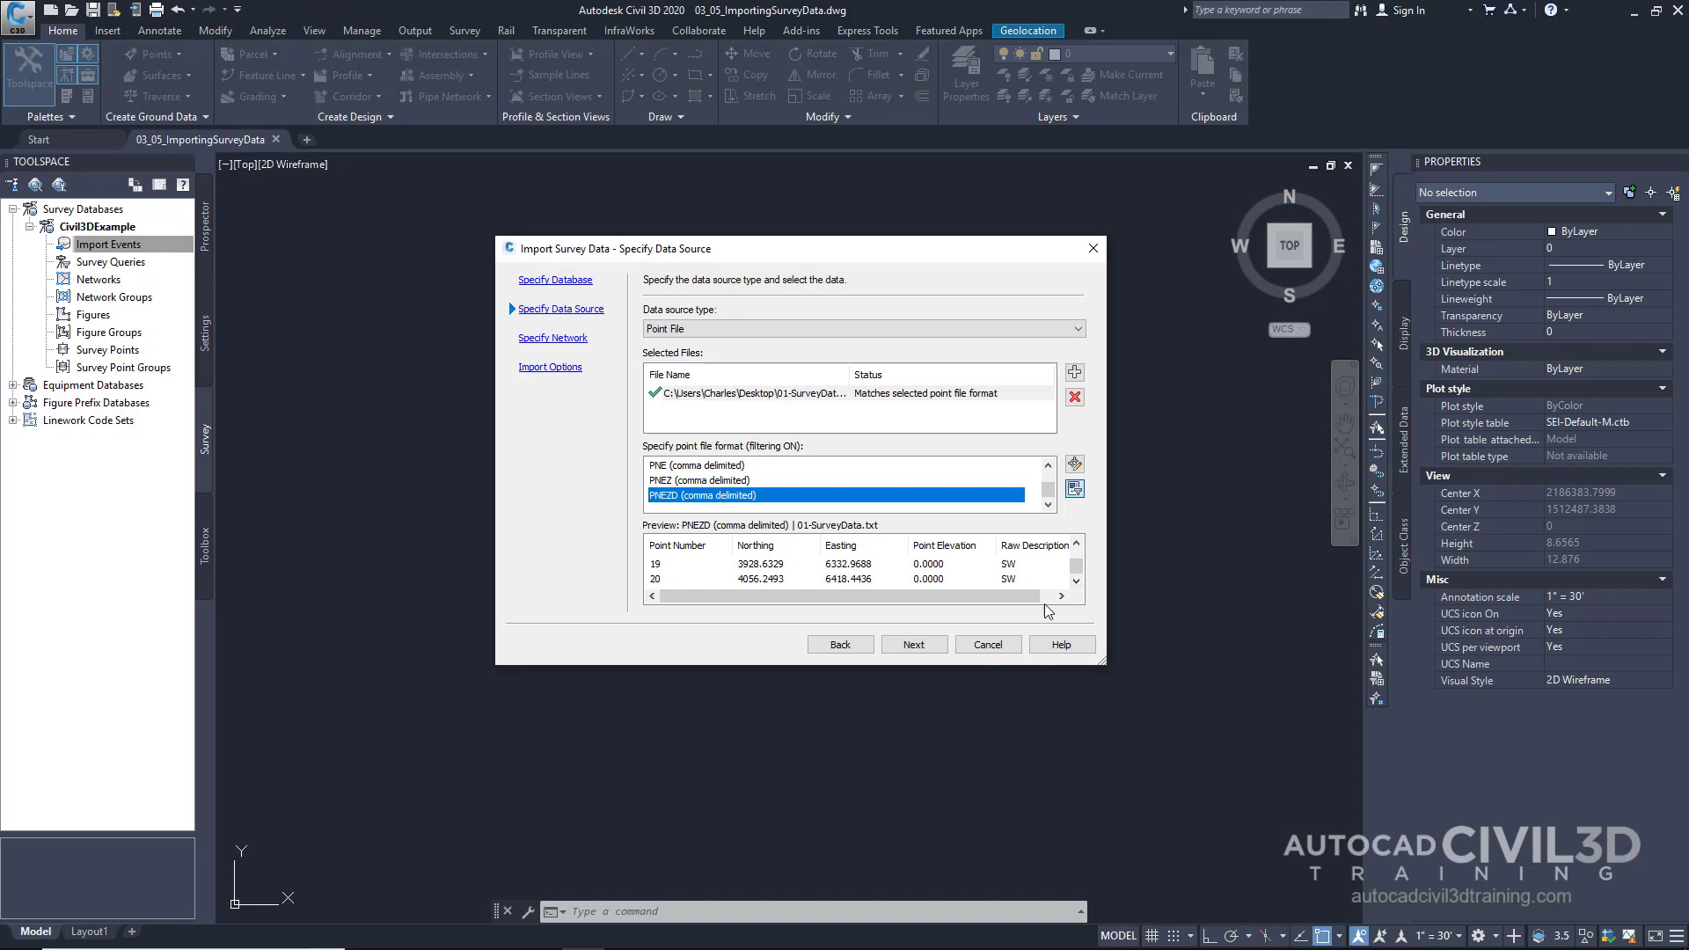
click(913, 645)
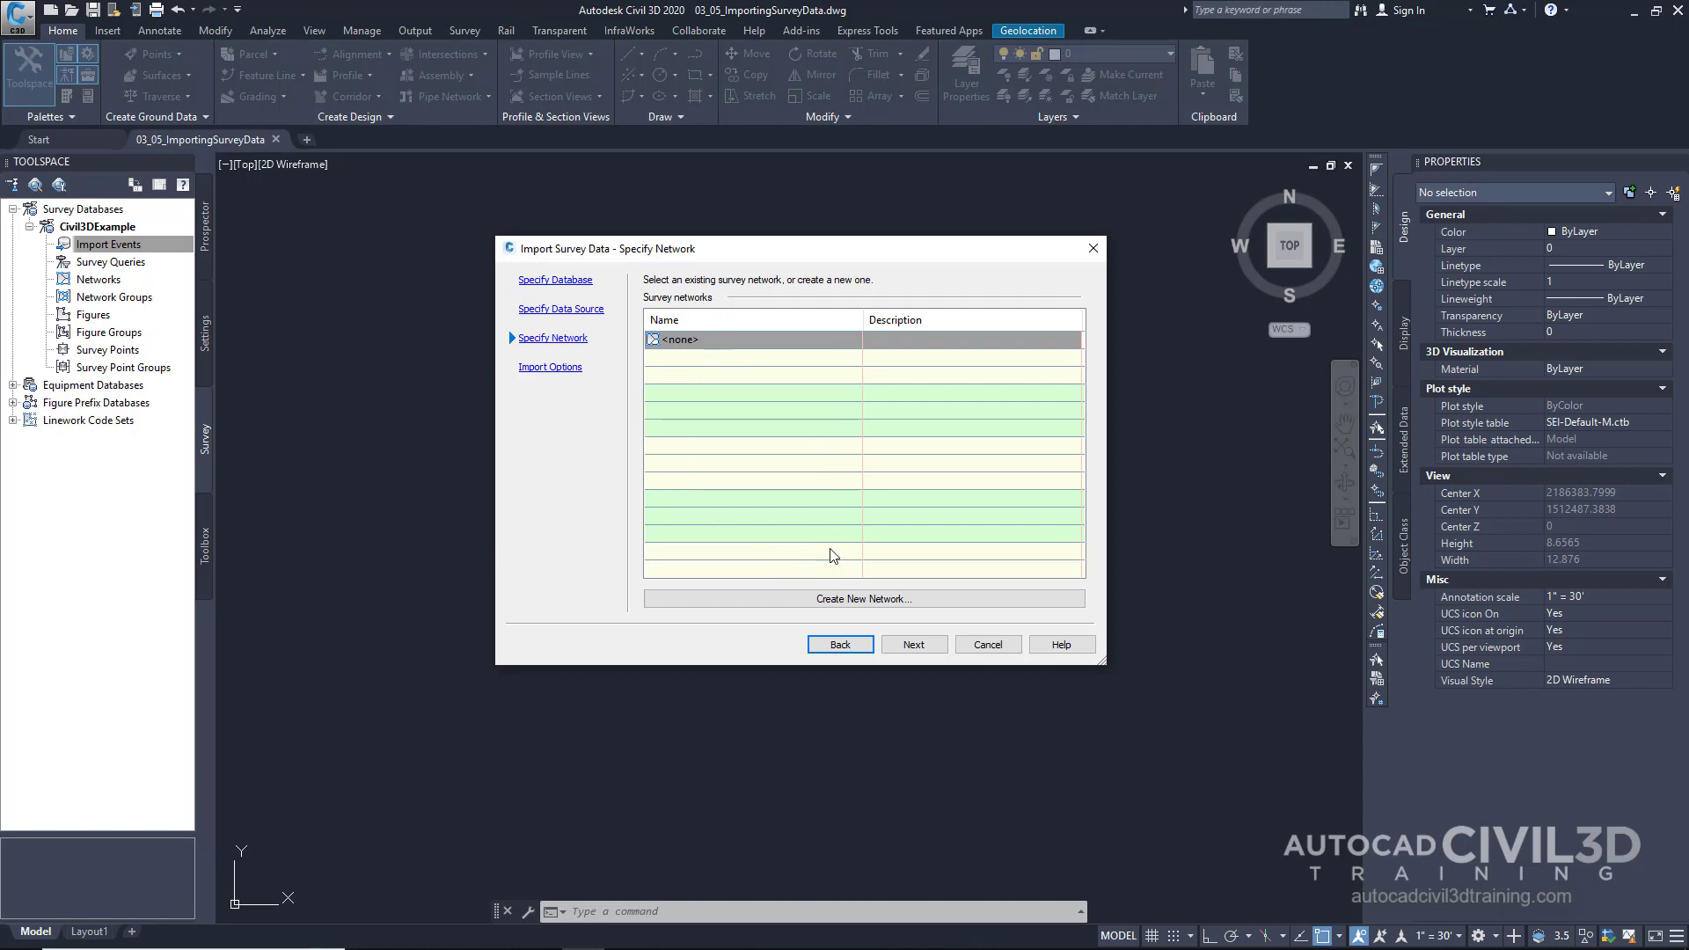
Keep the network as none and finish the import with linework processing and survey point insertion set to Yes.
click(926, 649)
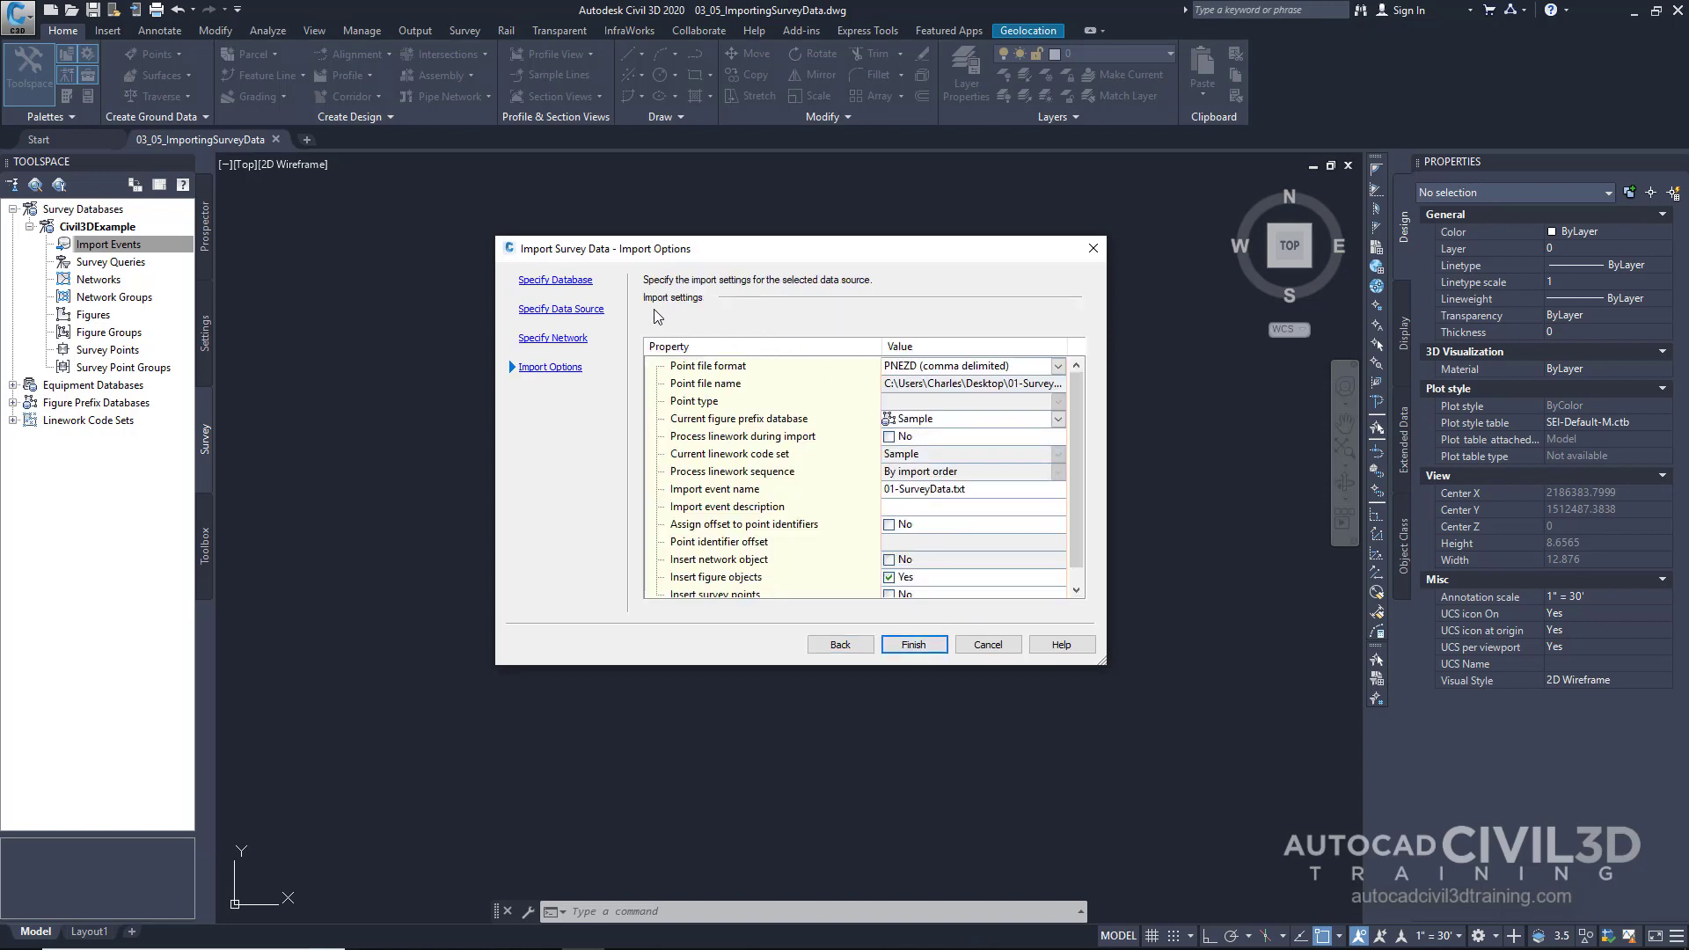
click(1078, 394)
drag(1079, 395, 1078, 419)
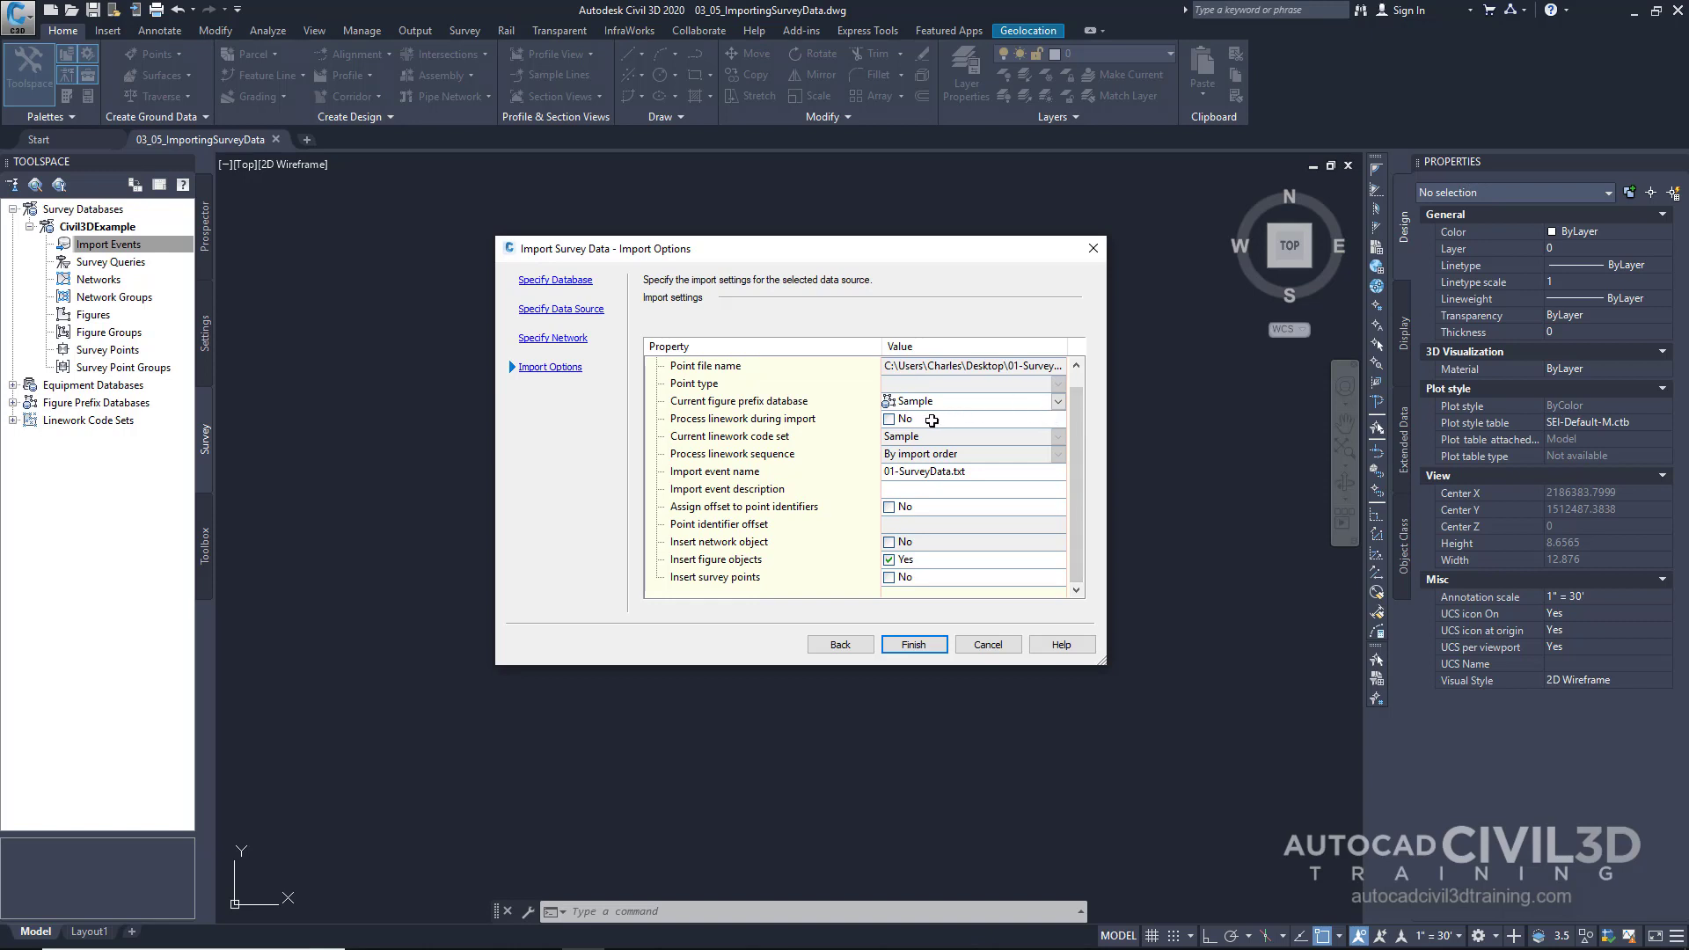
click(888, 419)
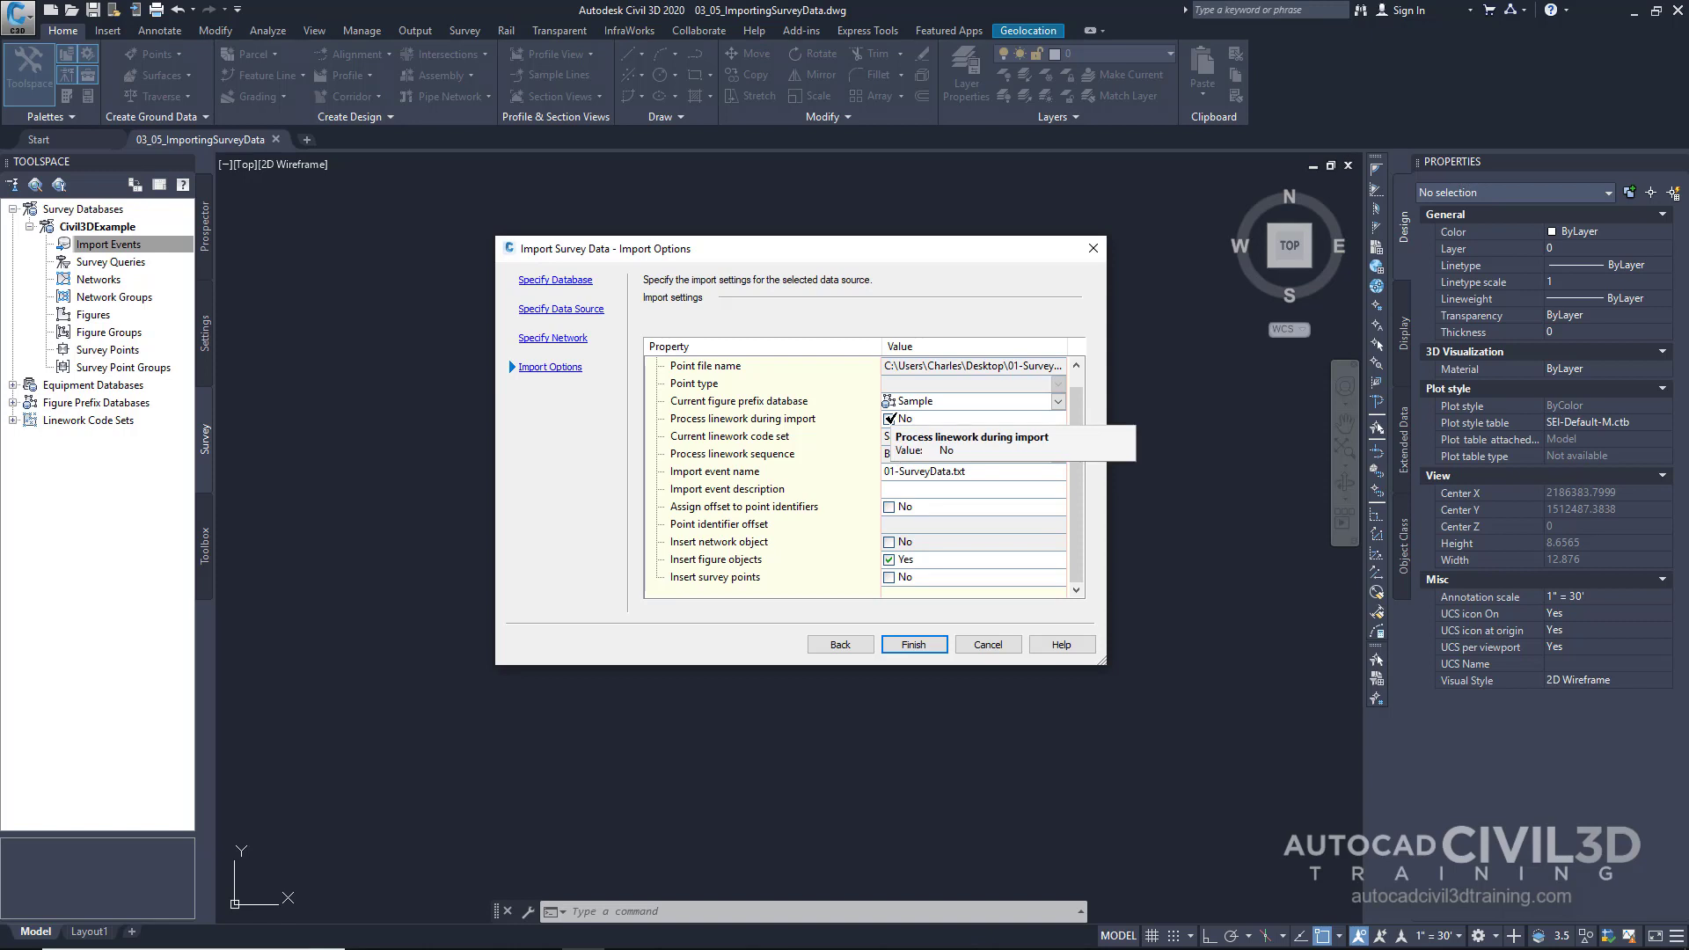
click(891, 419)
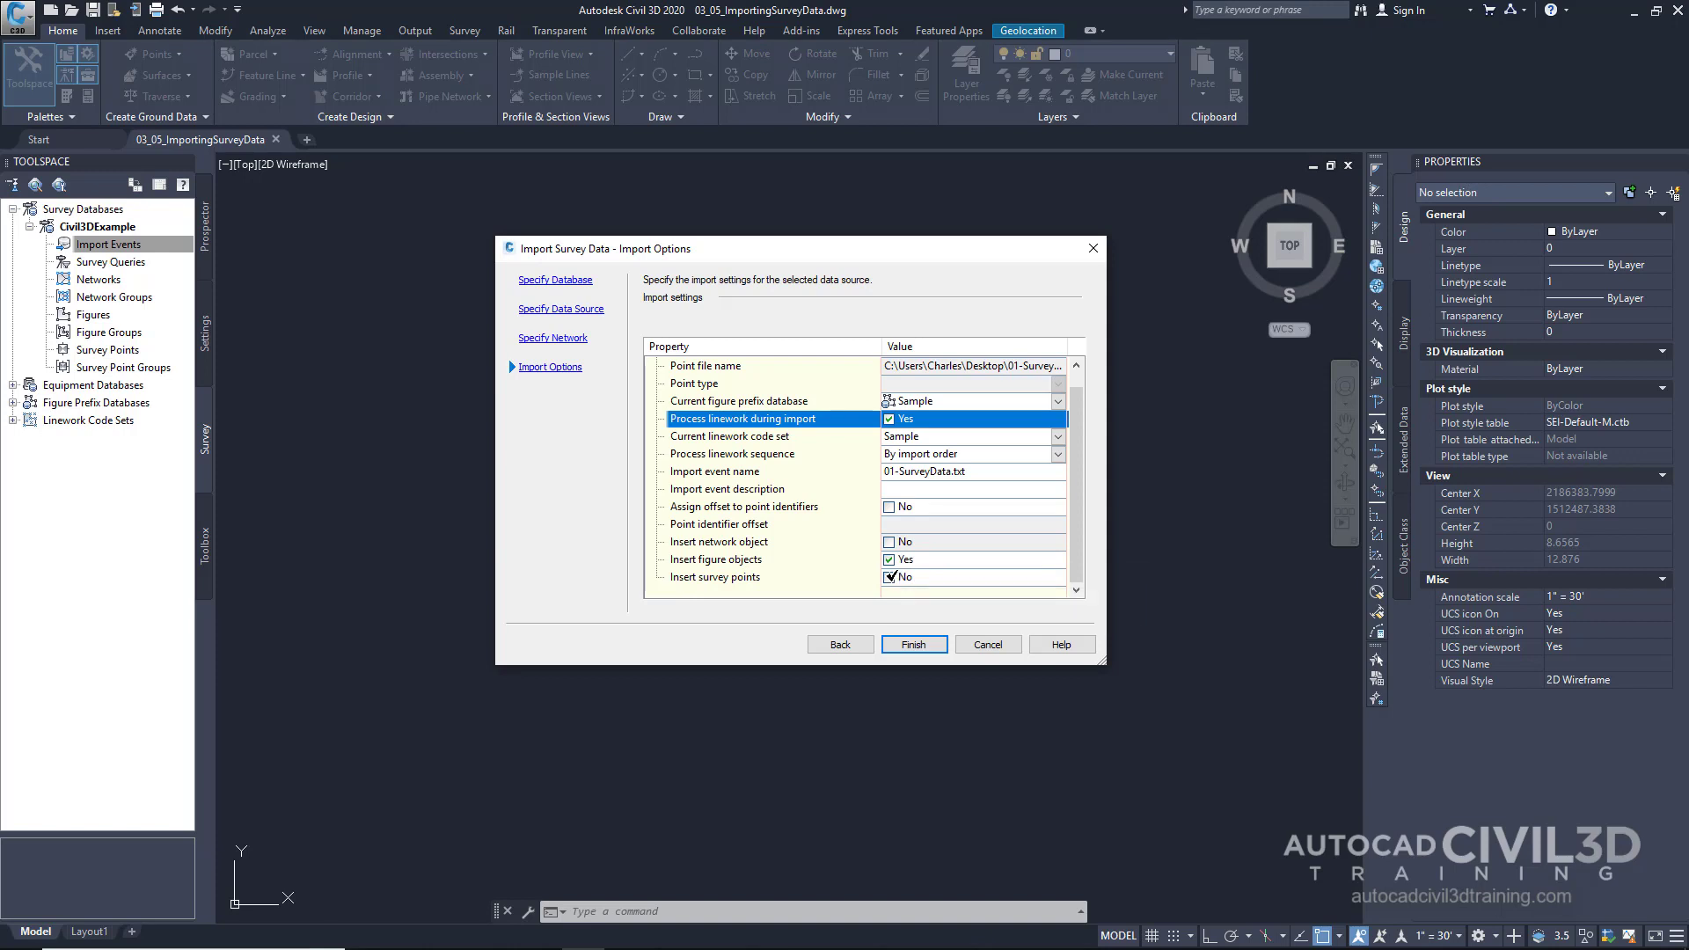
click(891, 578)
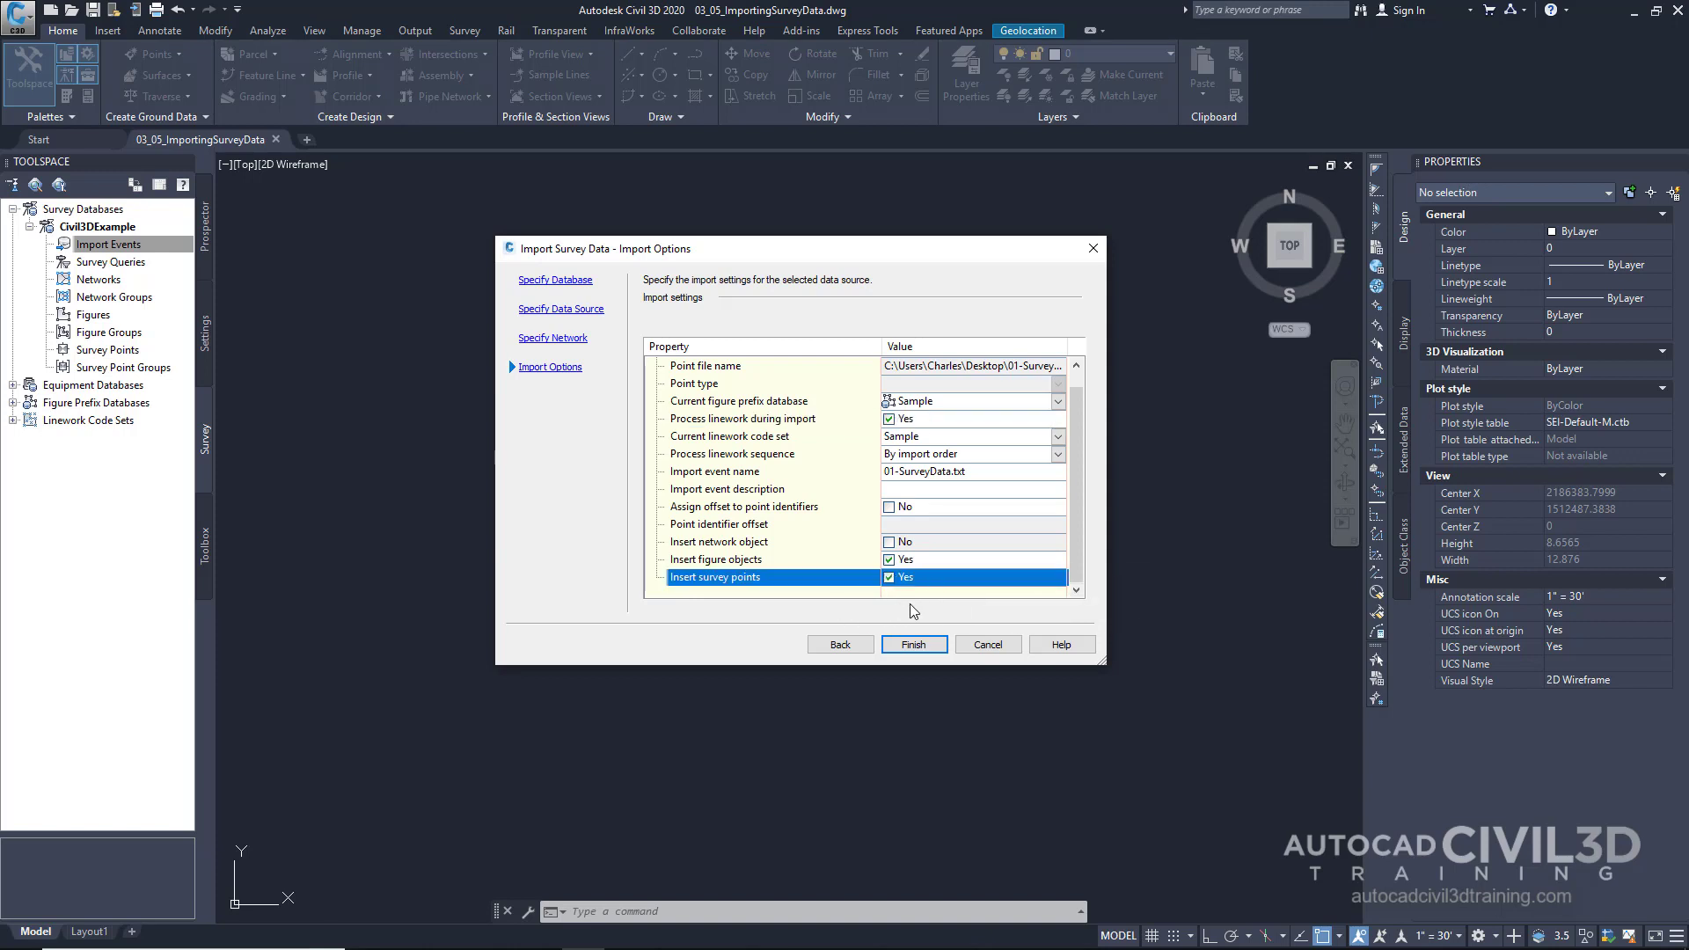
click(923, 651)
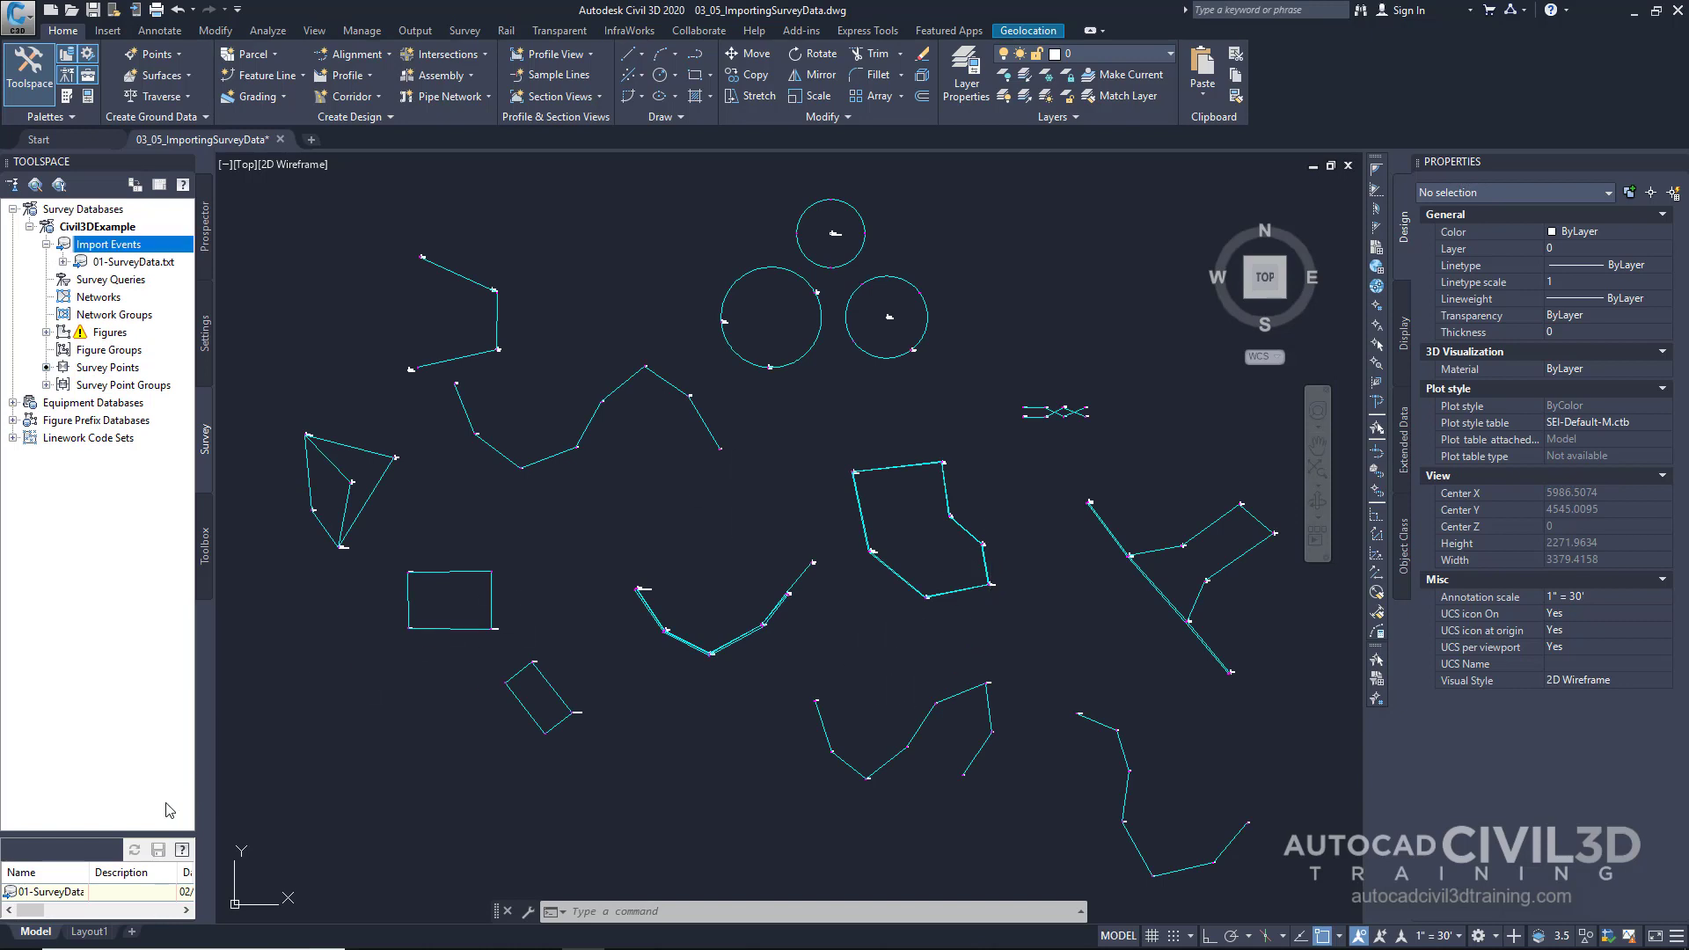
Enlarge the Toolspace and its item list and examine the survey points of the 01-SurveyData.txt import event.
mouse_move(98, 834)
mouse_down()
mouse_move(149, 631)
mouse_move(136, 514)
mouse_up()
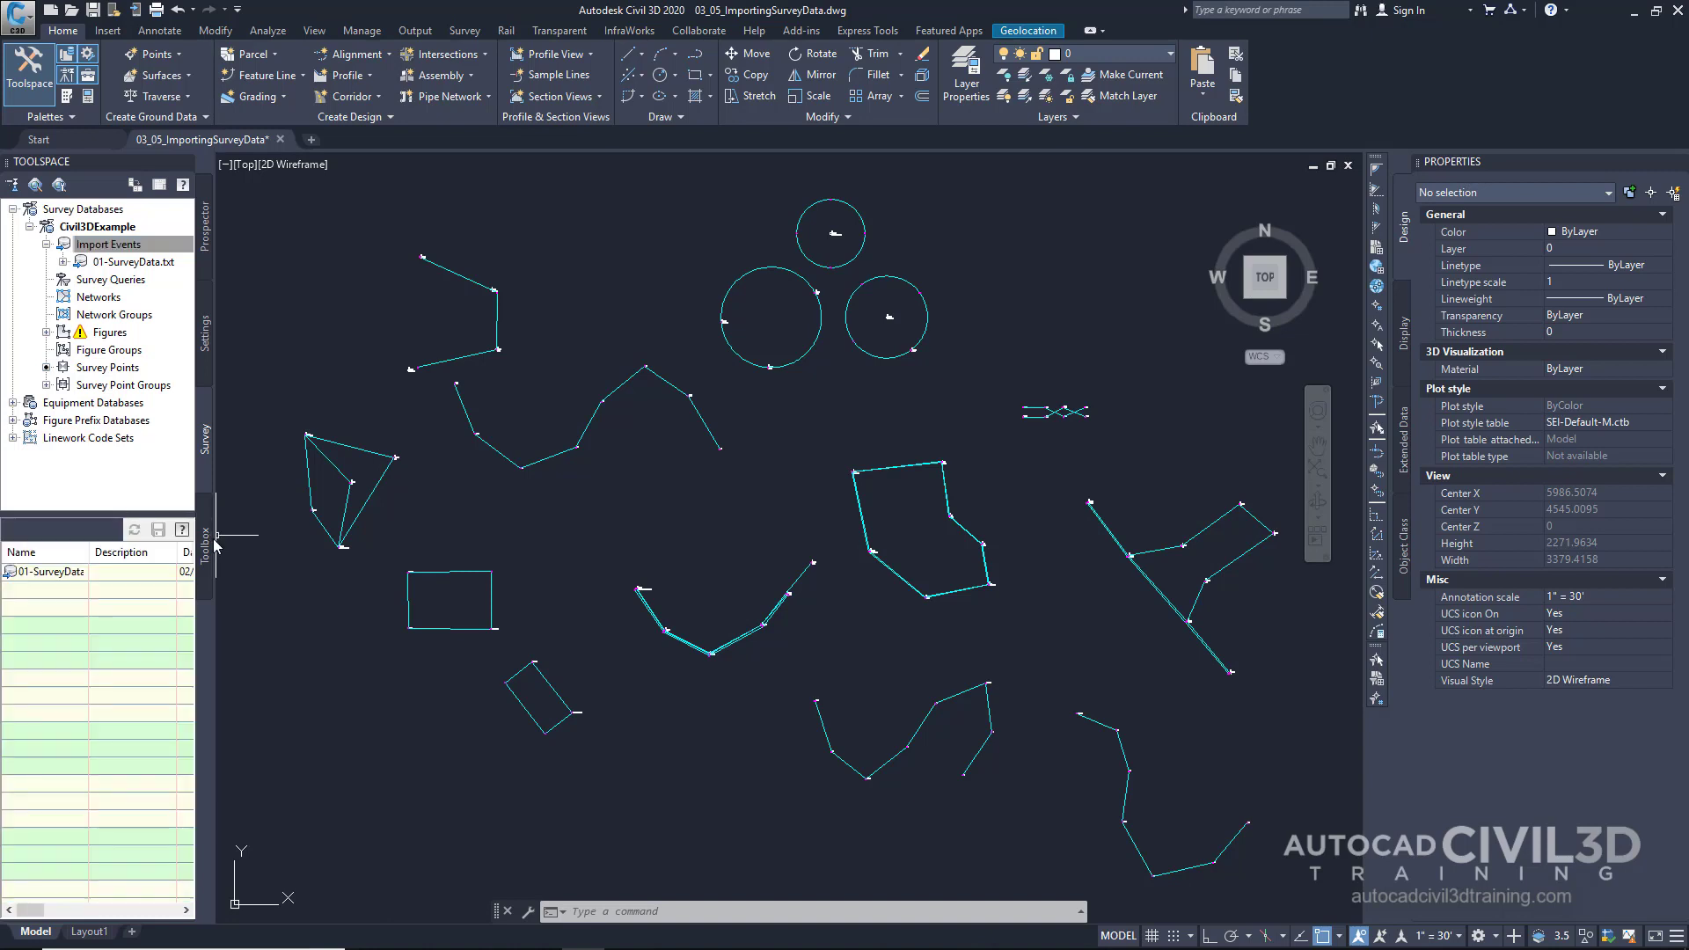
drag(217, 534, 332, 544)
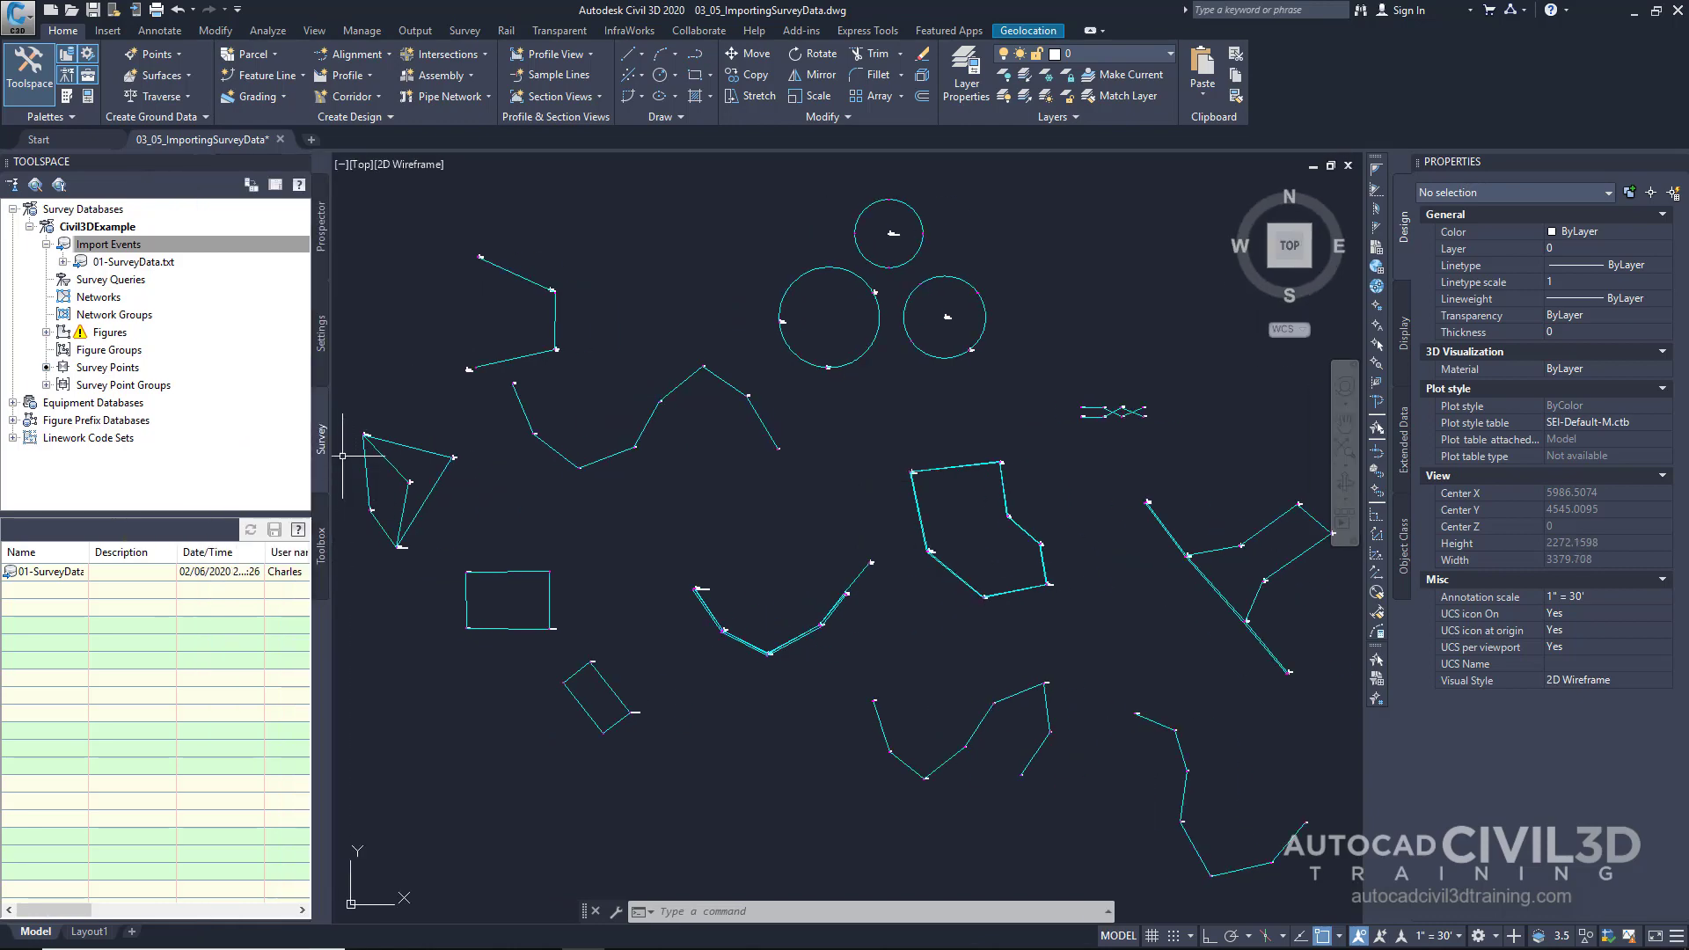
click(133, 263)
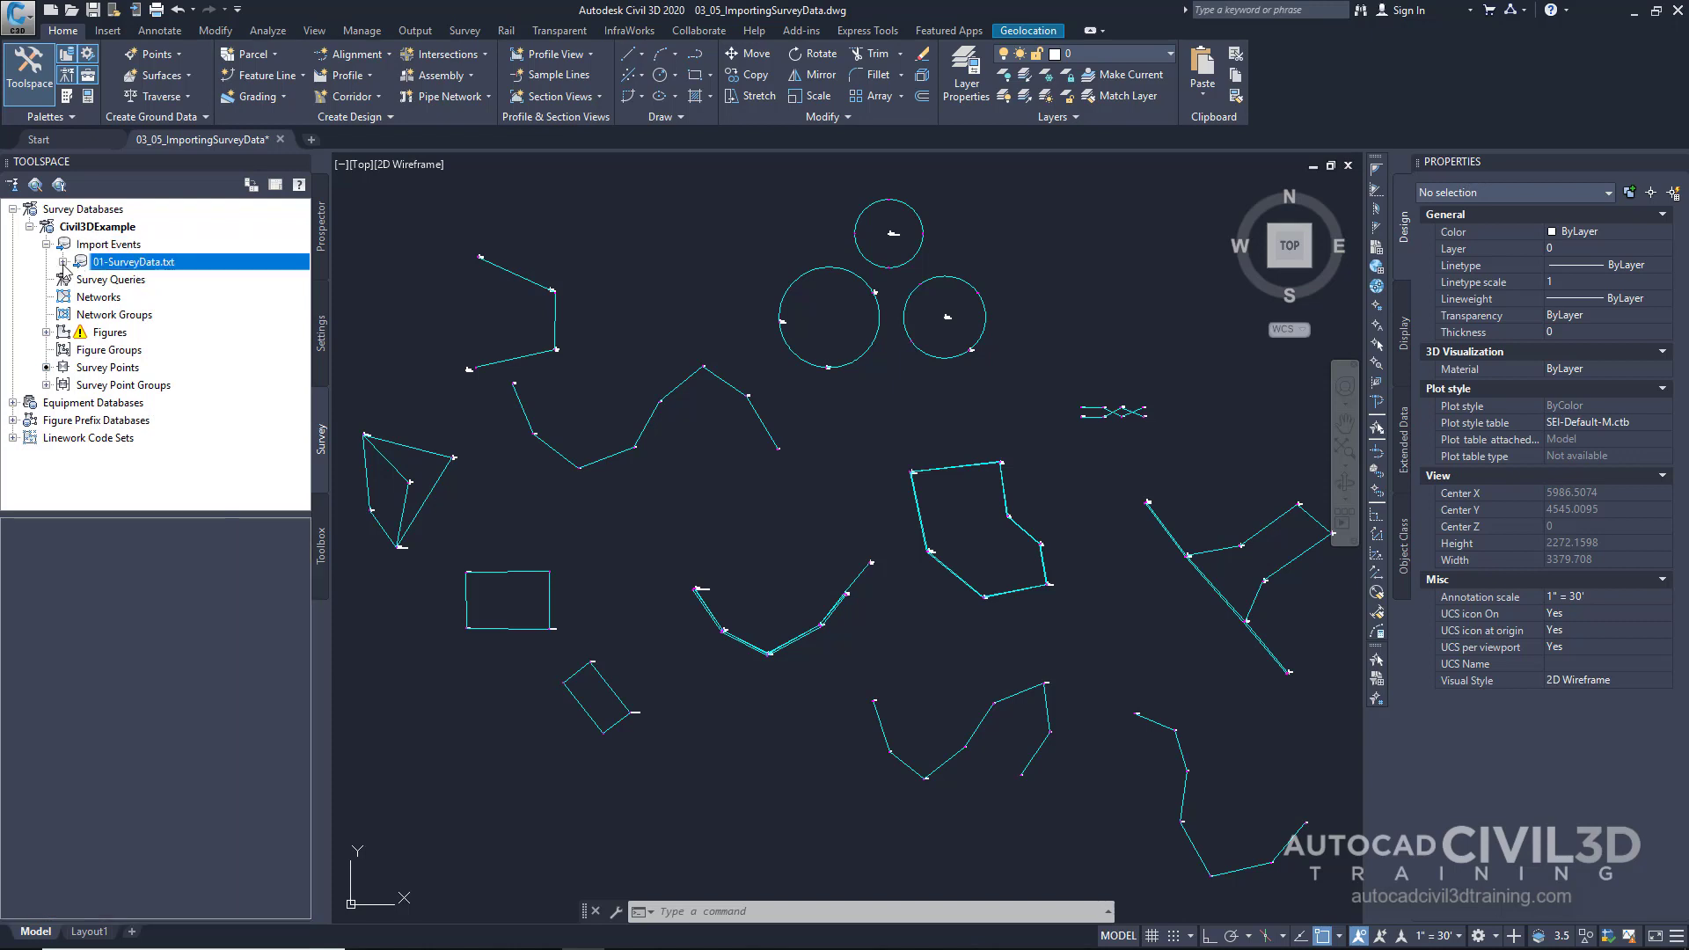
click(63, 262)
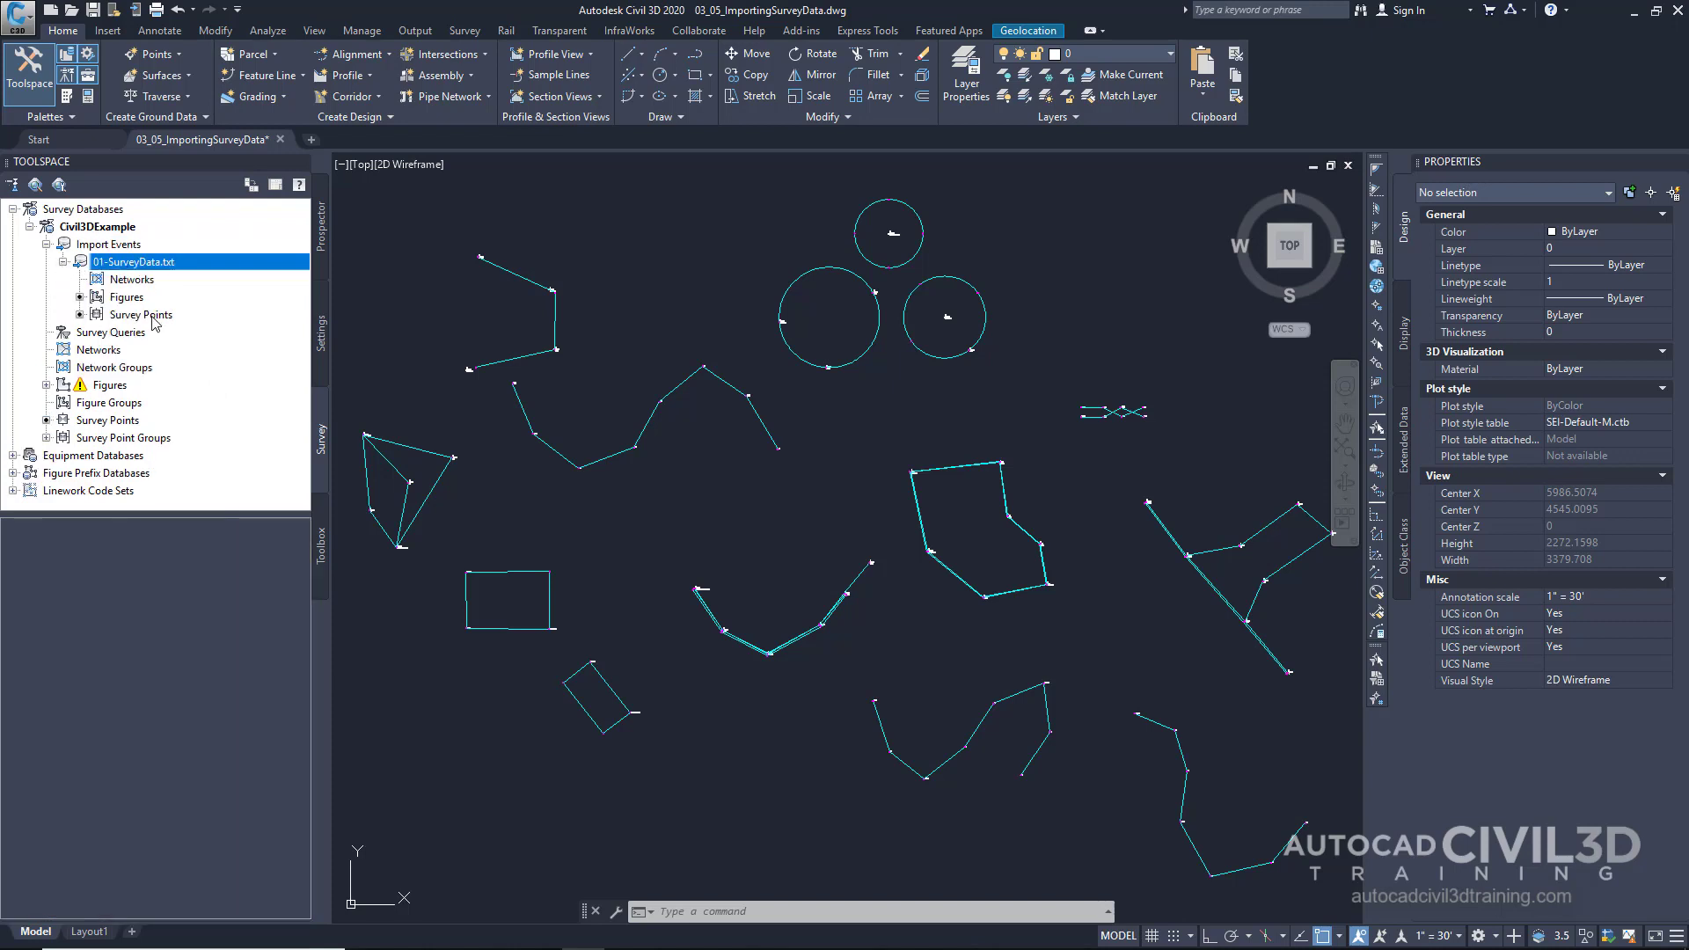
click(154, 318)
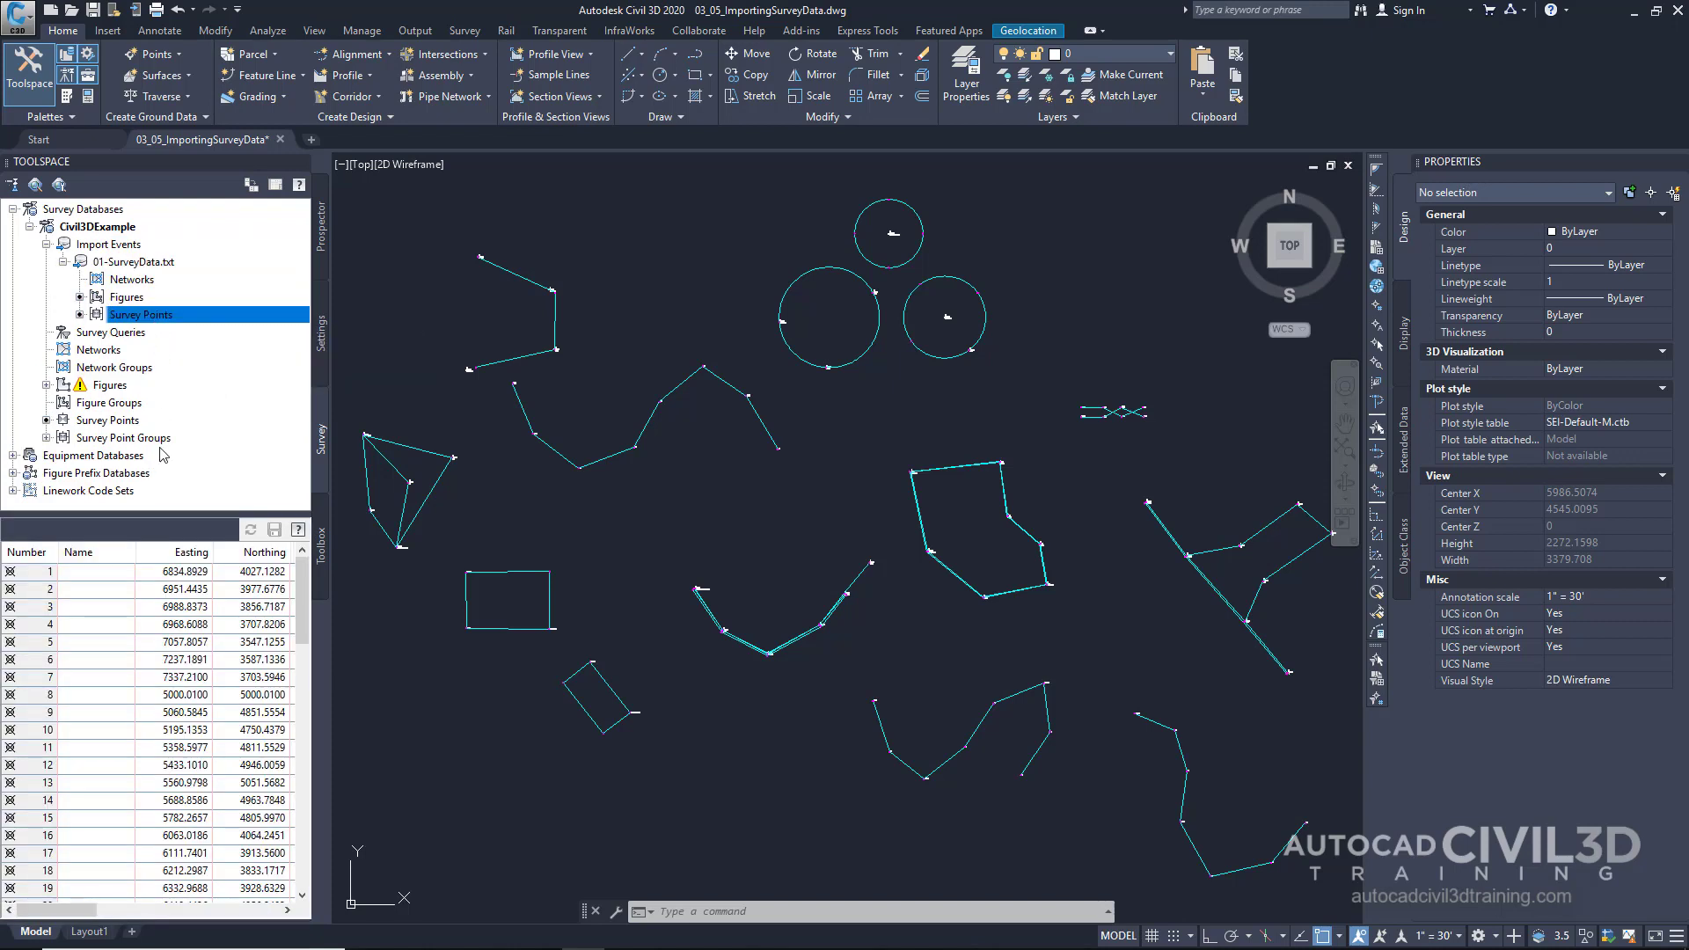
drag(156, 514, 156, 422)
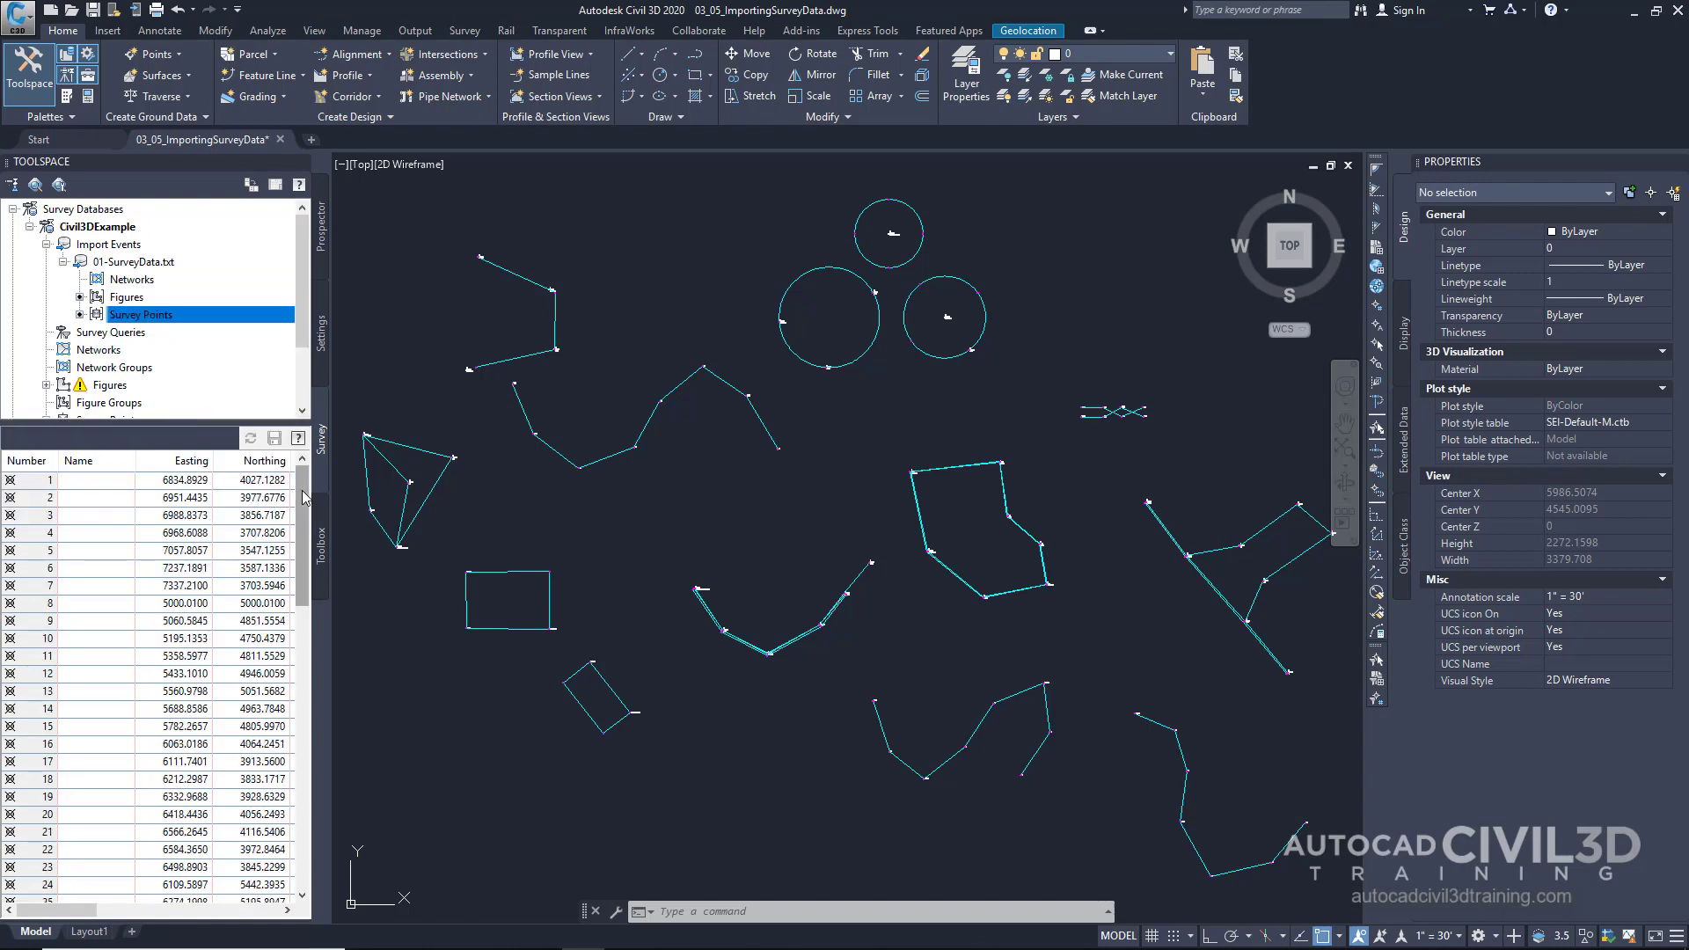
mouse_move(302, 521)
mouse_down()
mouse_move(326, 596)
mouse_move(305, 790)
mouse_move(322, 519)
mouse_up()
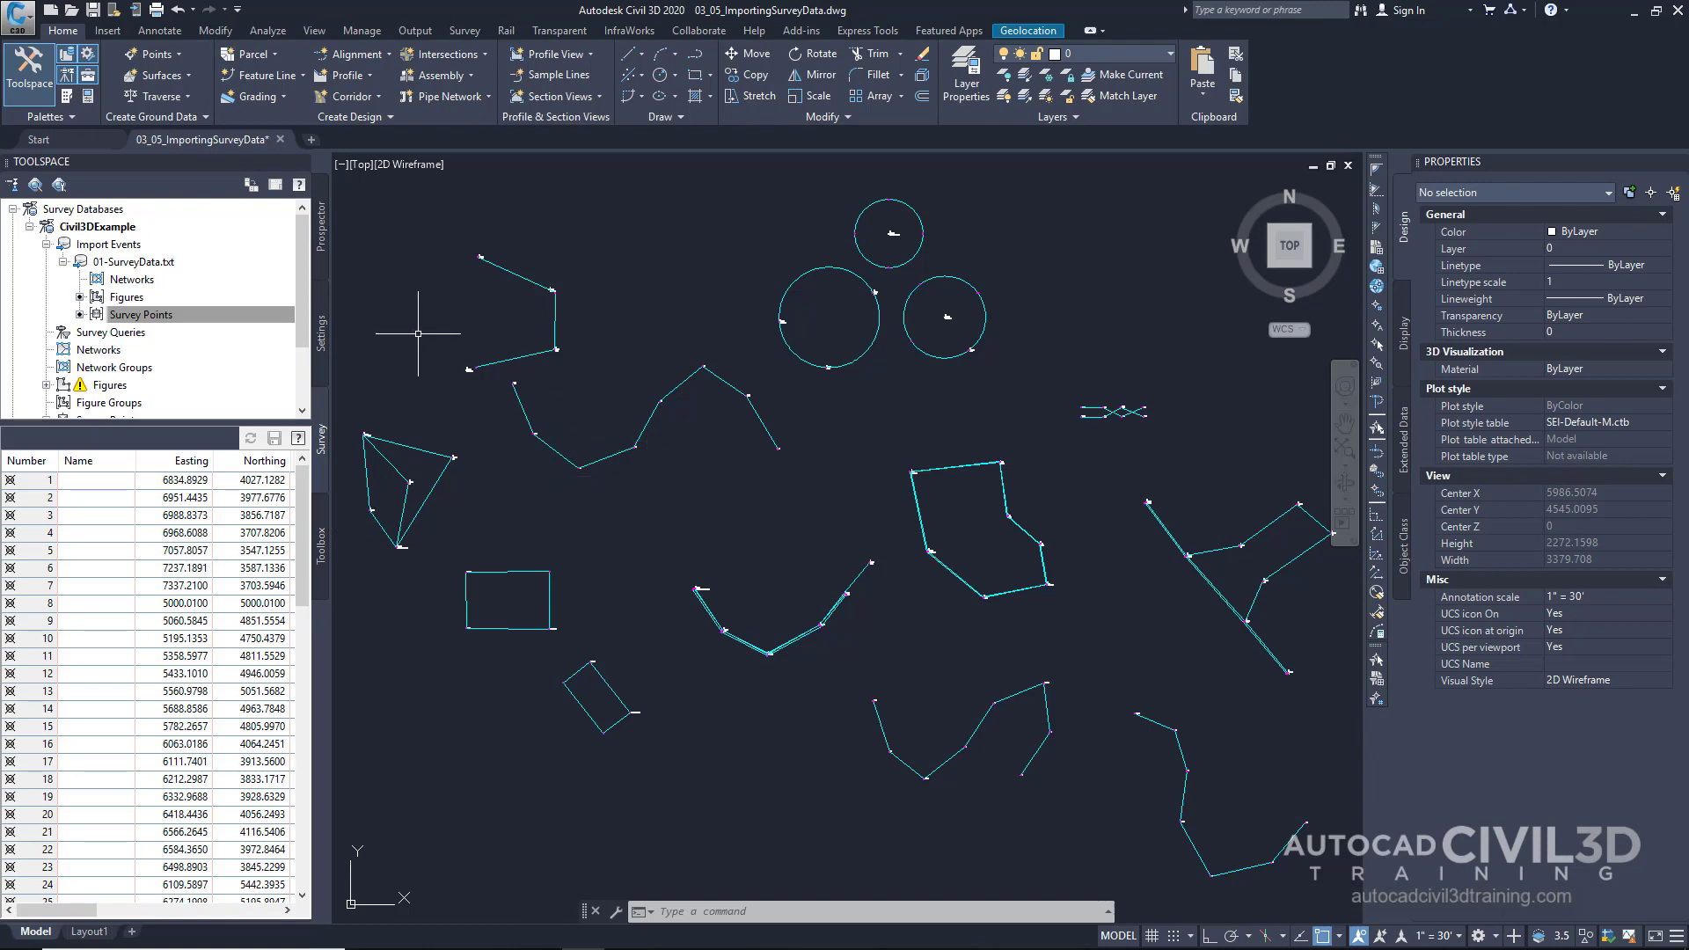
Examine the drawing's own Points collection in an enlarged list and return to the survey database's view.
click(322, 238)
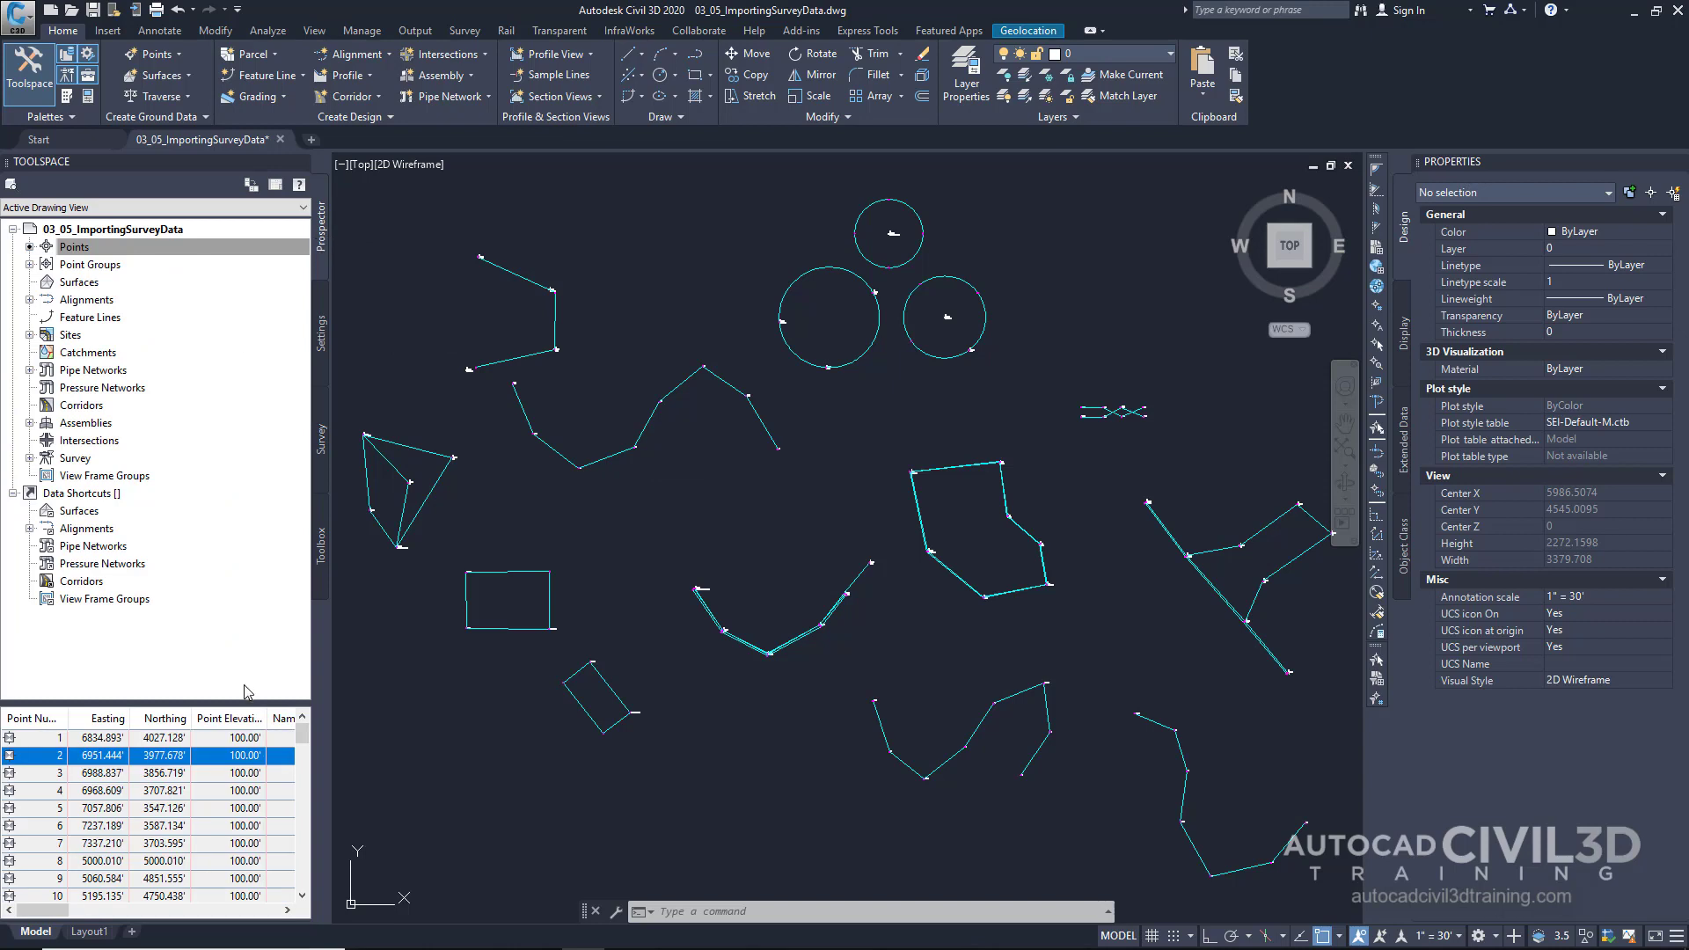
drag(237, 702, 245, 519)
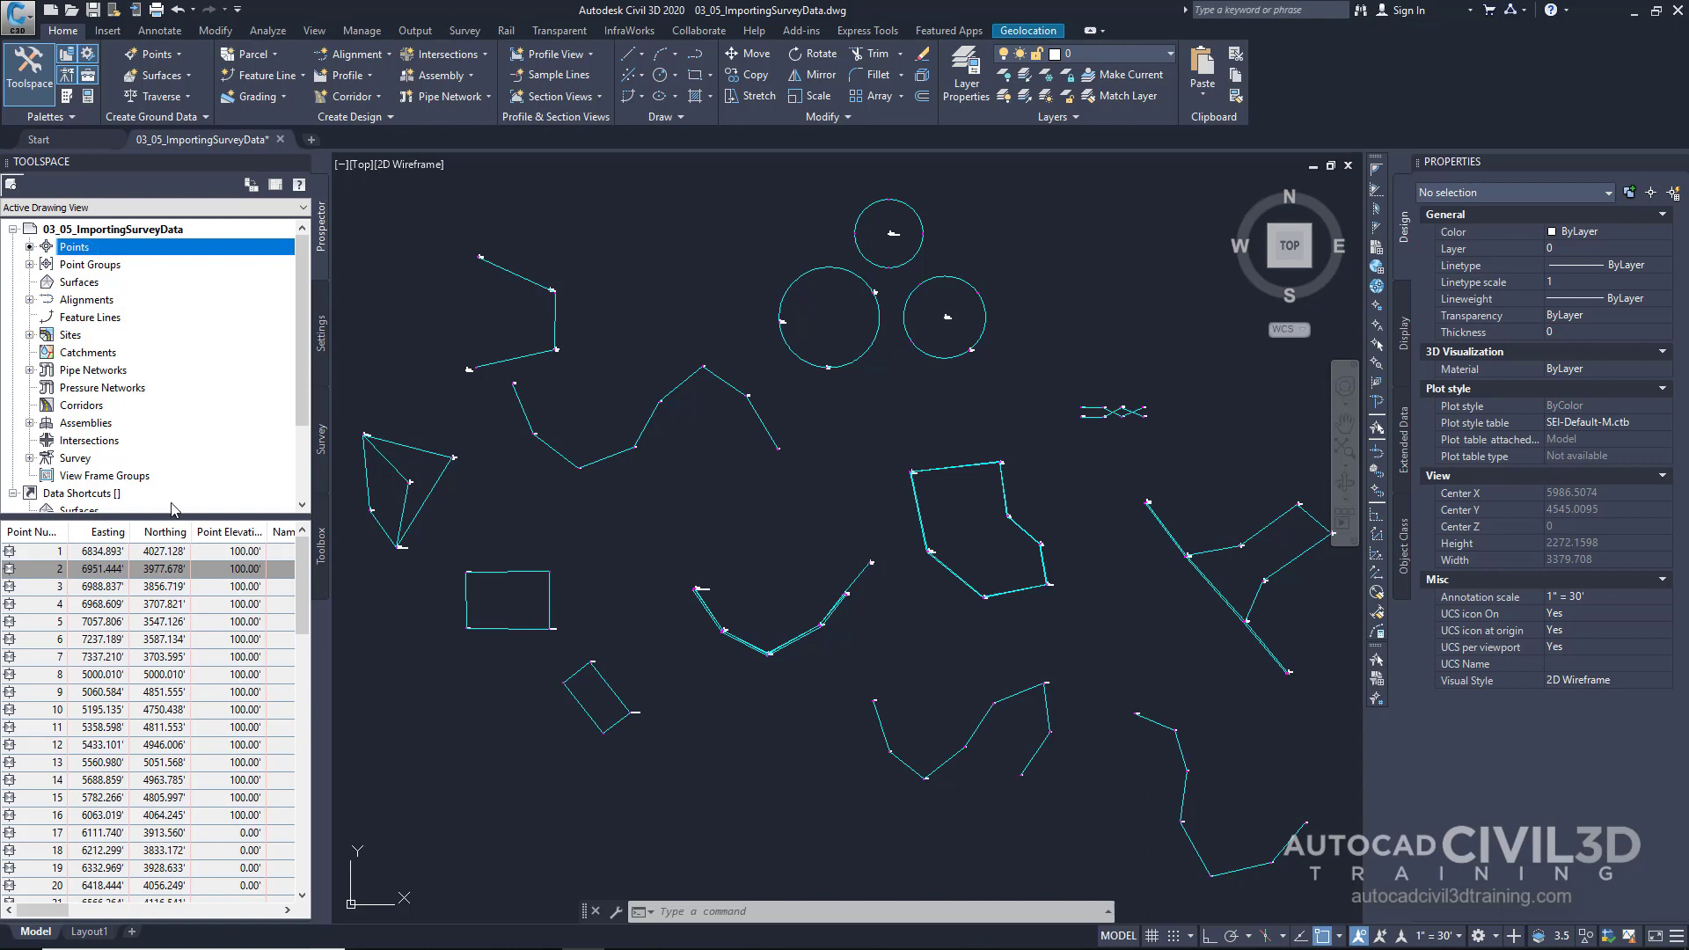
click(64, 605)
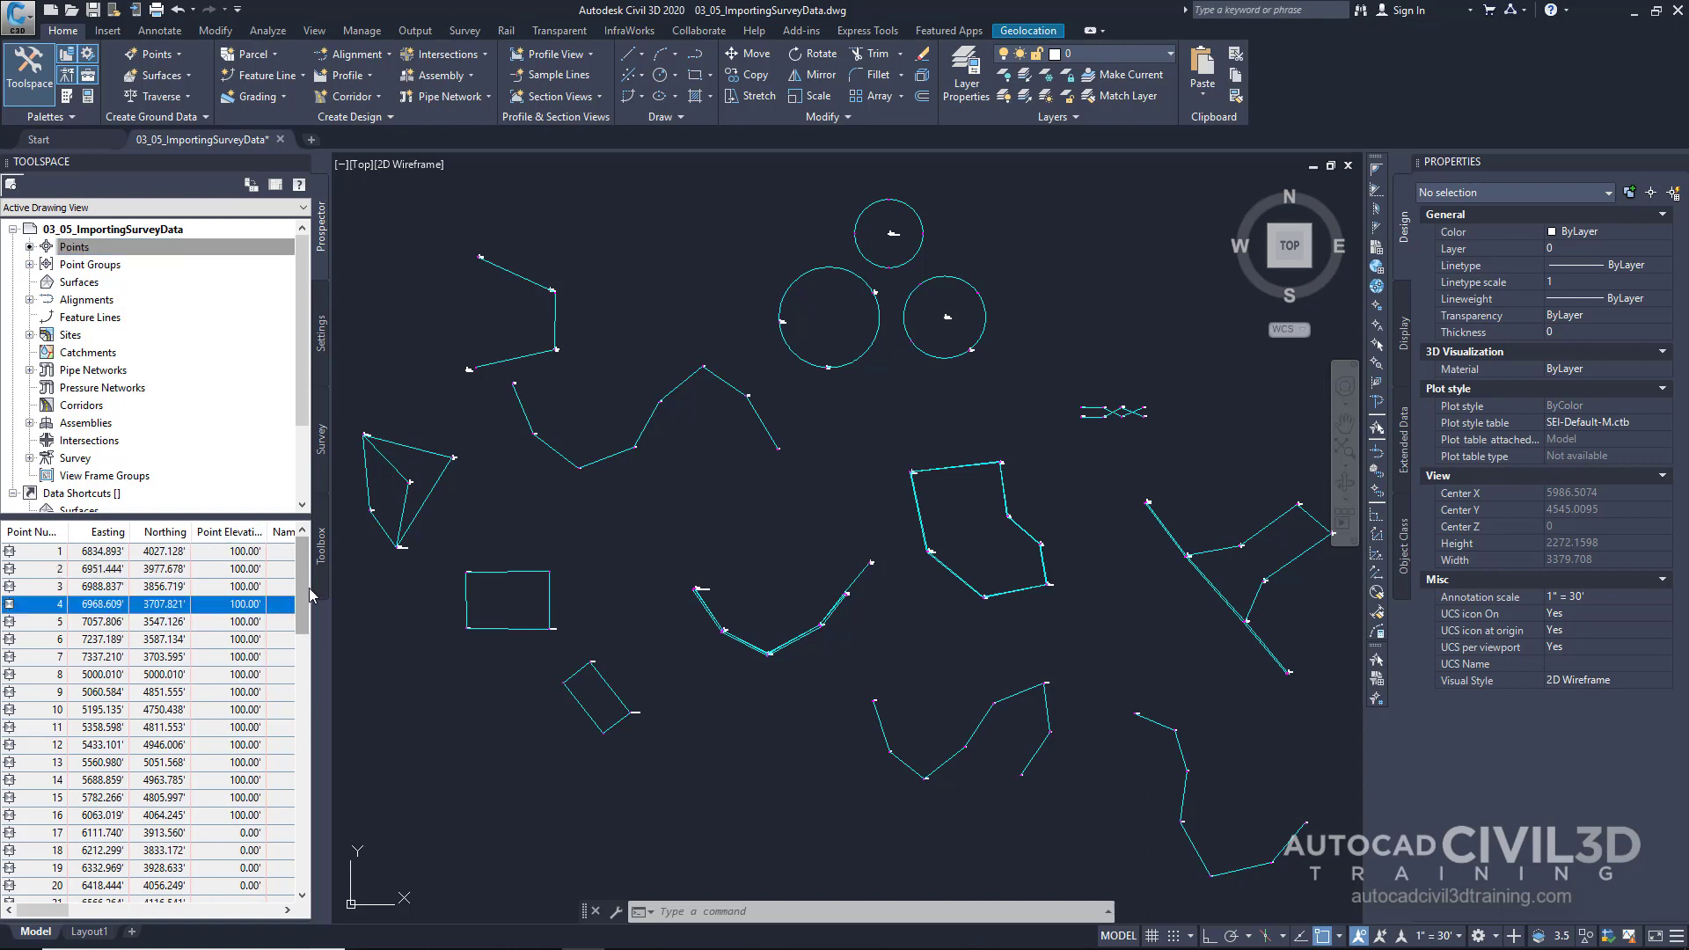
mouse_move(308, 593)
mouse_down()
mouse_move(291, 727)
mouse_move(304, 871)
mouse_move(310, 594)
mouse_up()
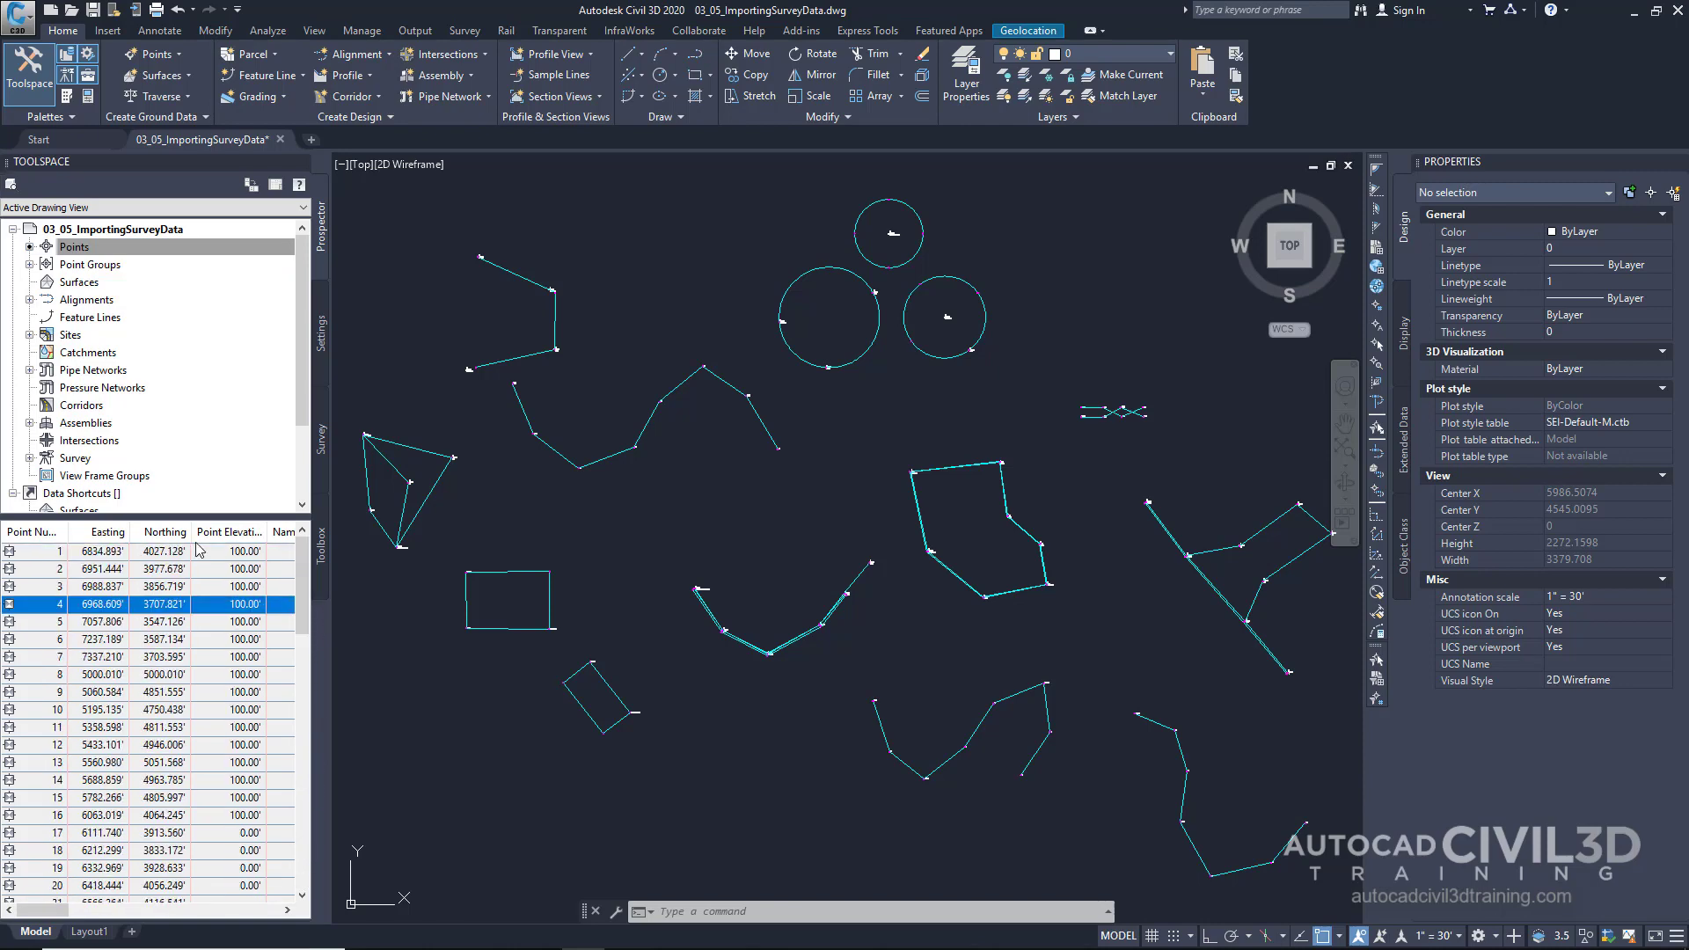
click(323, 351)
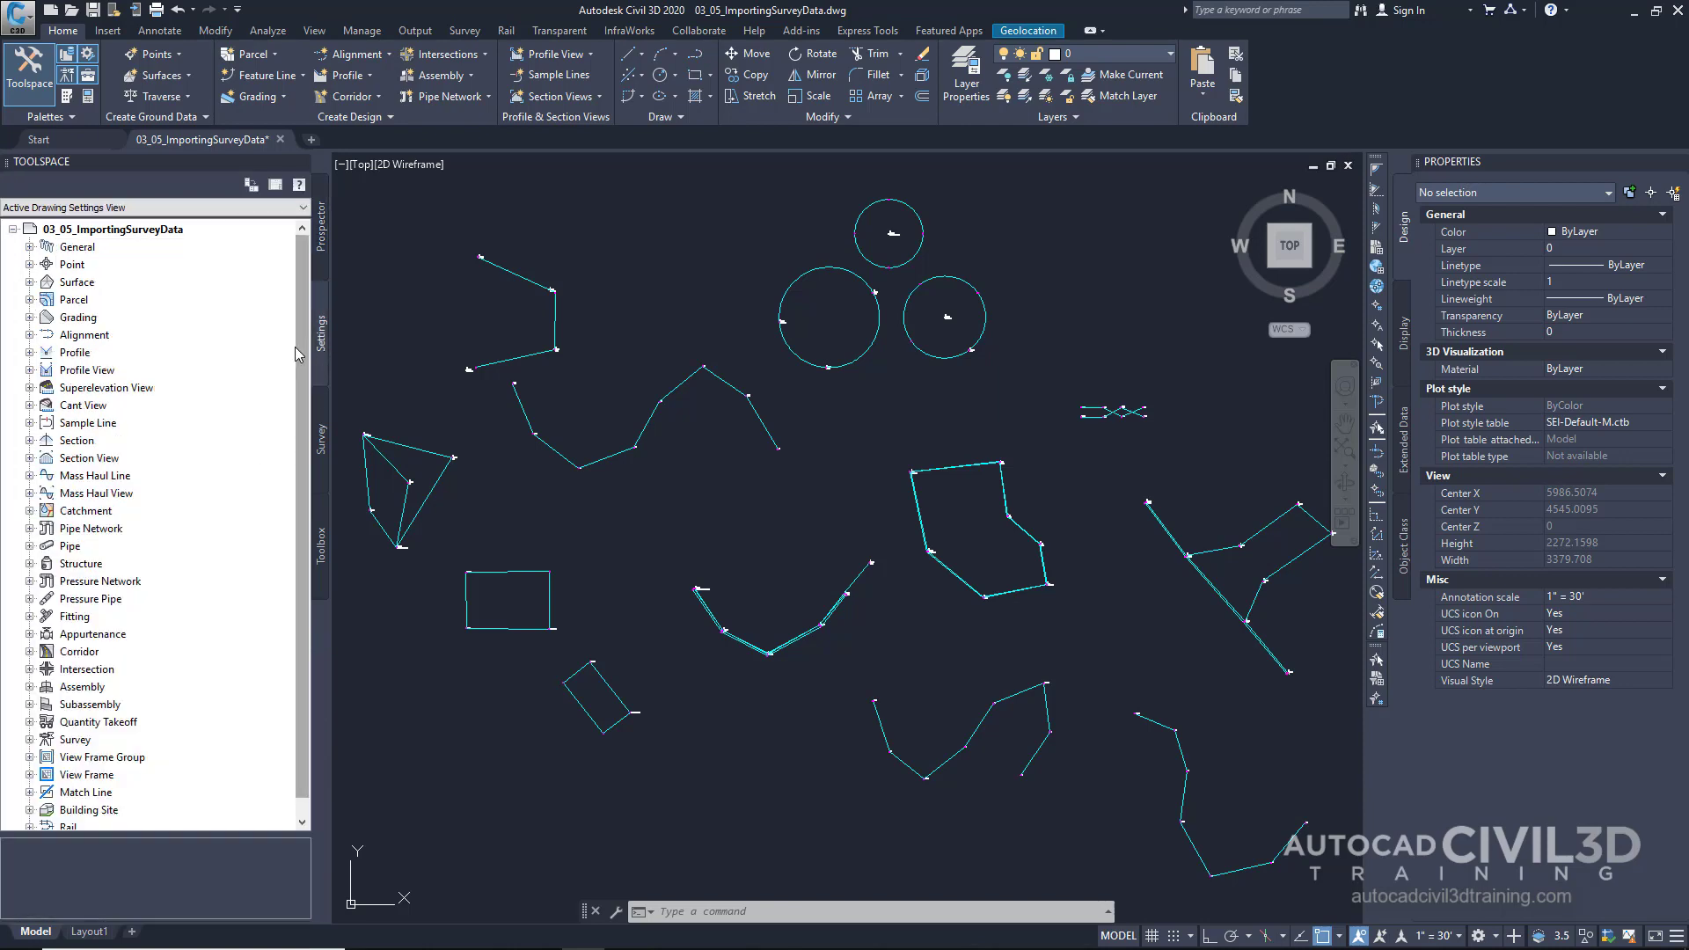
click(331, 446)
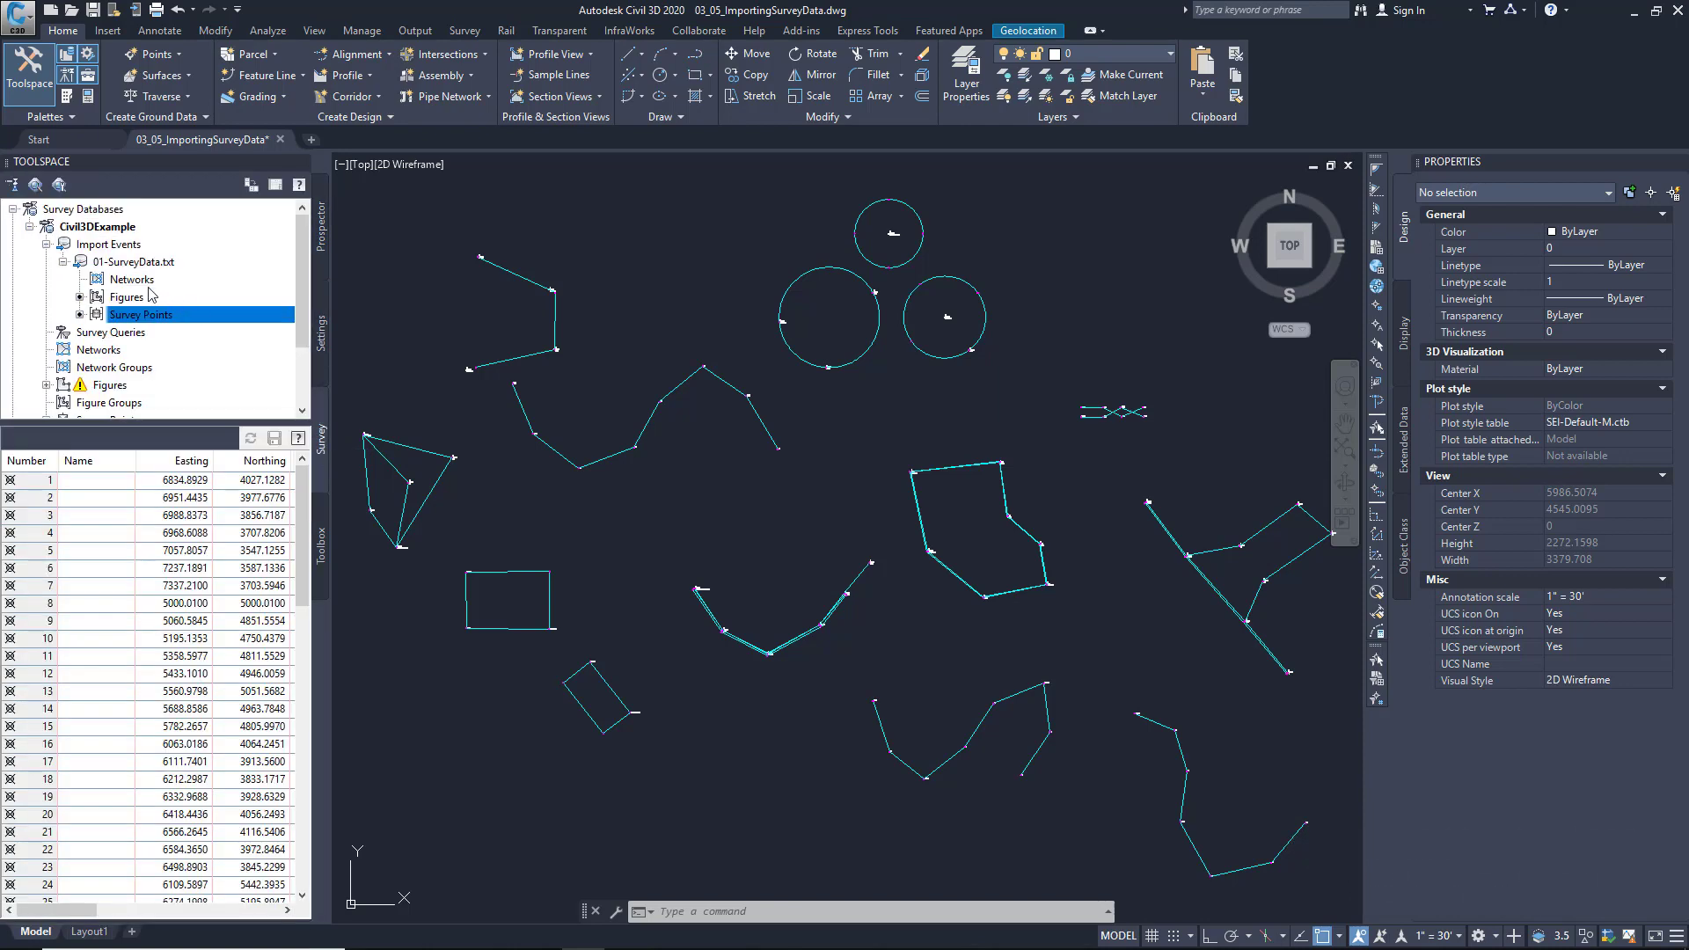